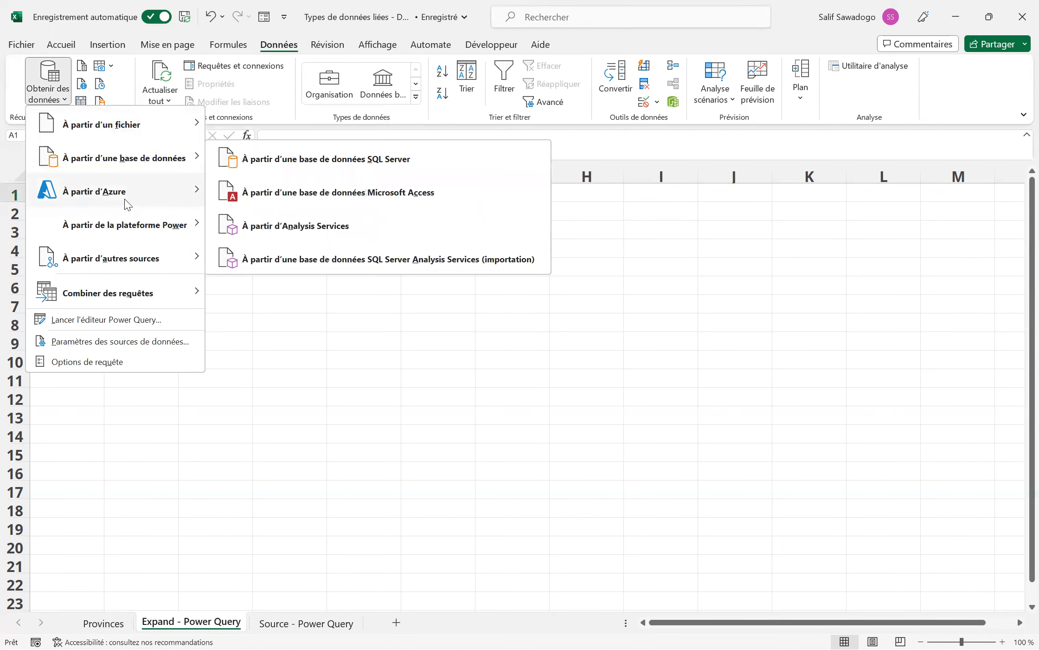
{"action": "mouse_move", "coordinate": [157, 264]}
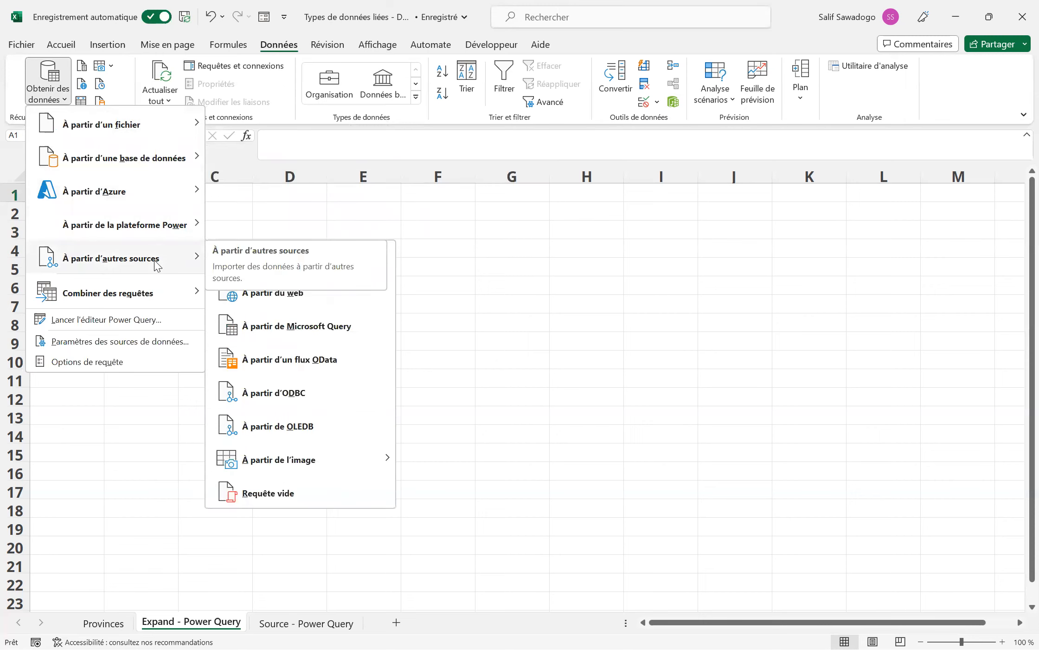
{"action": "left_click", "coordinate": [271, 301]}
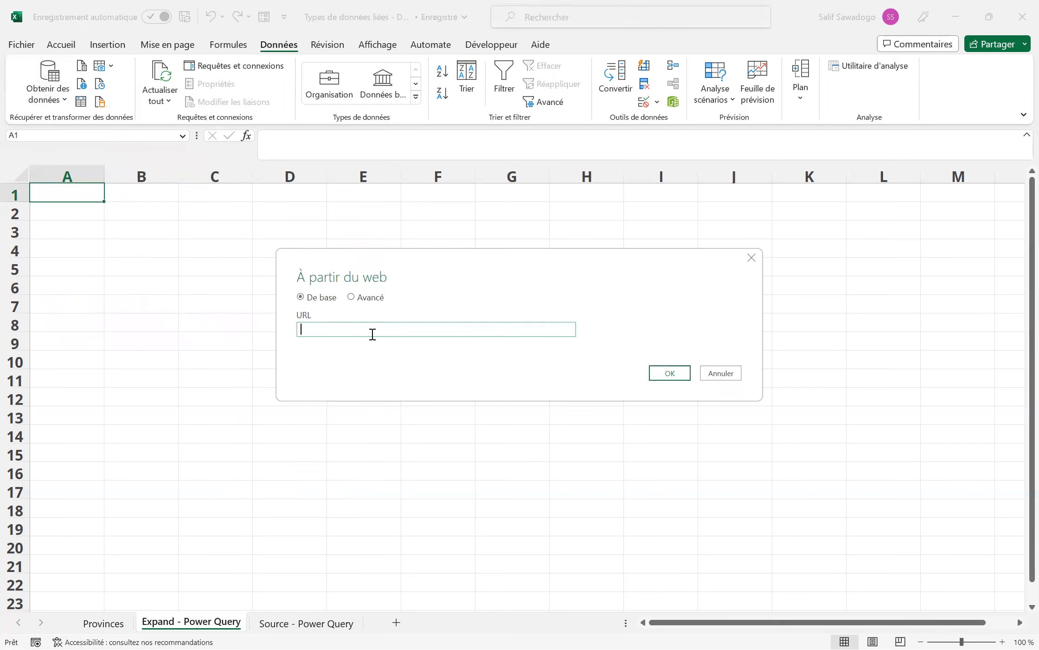
{"action": "type", "text": "https://ca.finance.yahoo.com/world-indices"}
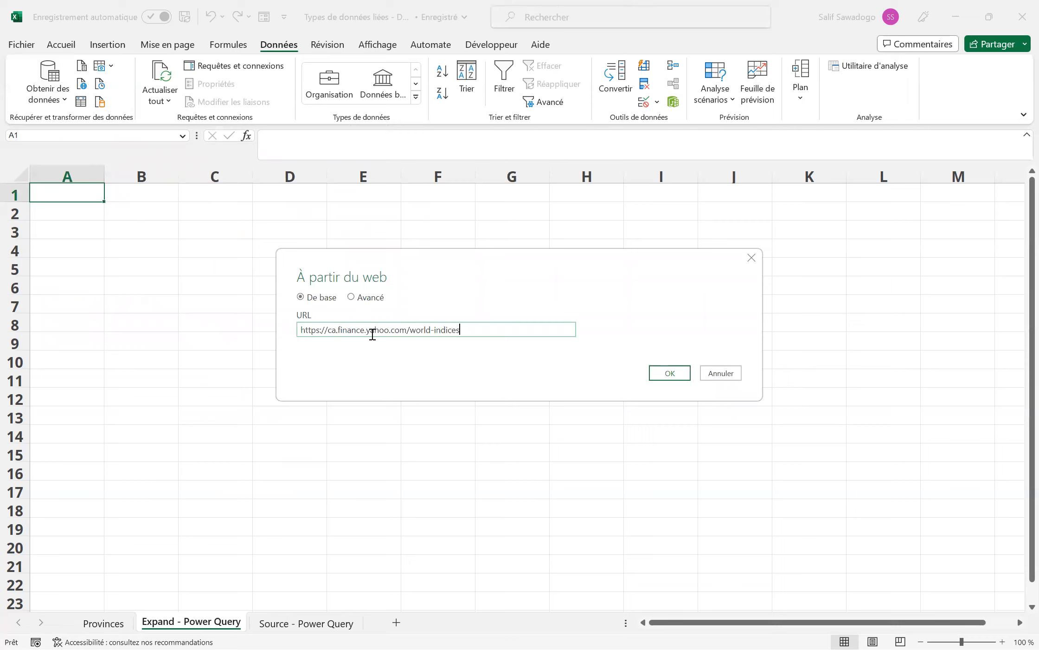
{"action": "left_click_drag", "start_coordinate": [478, 329], "coordinate": [272, 327]}
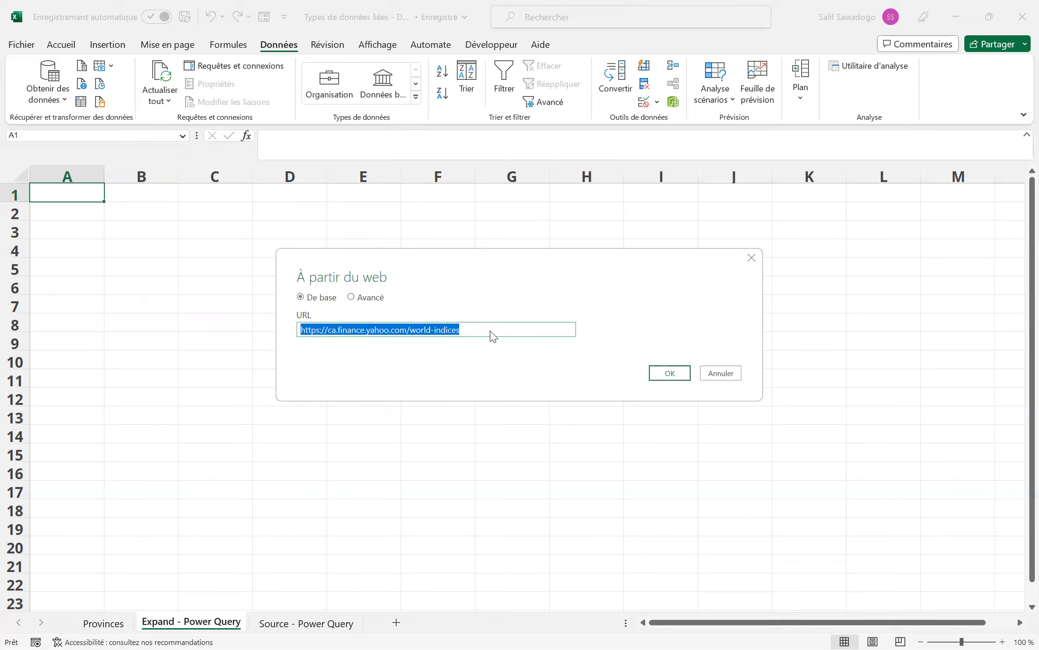
{"action": "left_click", "coordinate": [683, 371]}
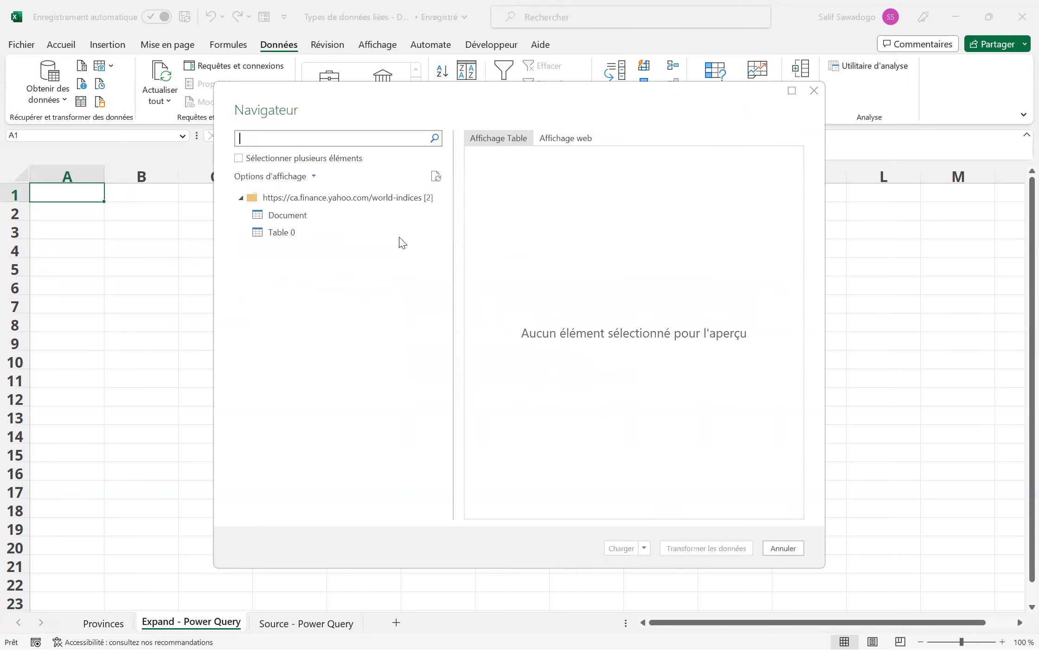
Step: Preview Table 0 from the web source and open it in the Power Query Editor for transformation
{"action": "left_click", "coordinate": [288, 231]}
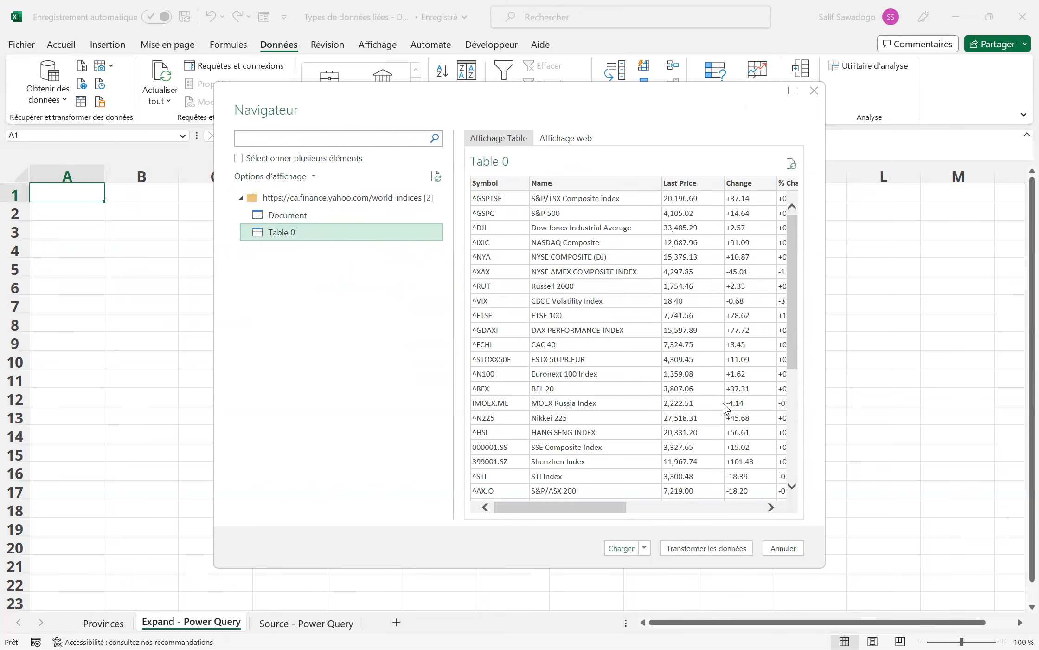
{"action": "left_click_drag", "start_coordinate": [605, 507], "coordinate": [520, 502]}
{"action": "left_click", "coordinate": [631, 508]}
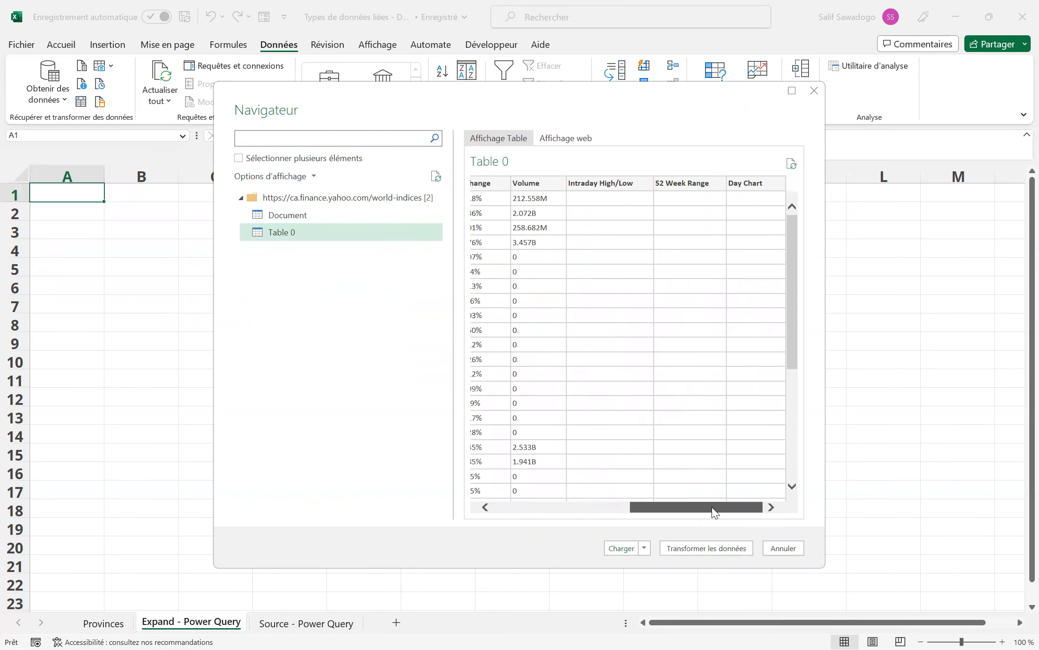
{"action": "left_click_drag", "start_coordinate": [713, 507], "coordinate": [586, 528]}
{"action": "left_click", "coordinate": [680, 548]}
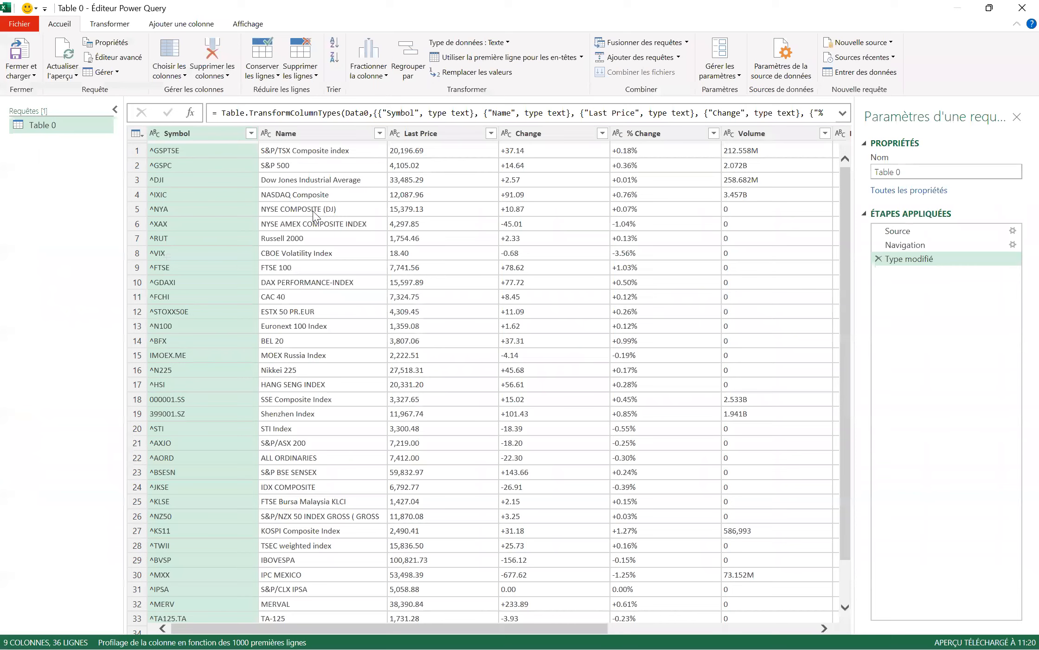
Step: Keep only the Symbol and Name columns by removing all other columns
{"action": "scroll", "coordinate": [515, 281], "scroll_direction": "down", "scroll_amount": 1}
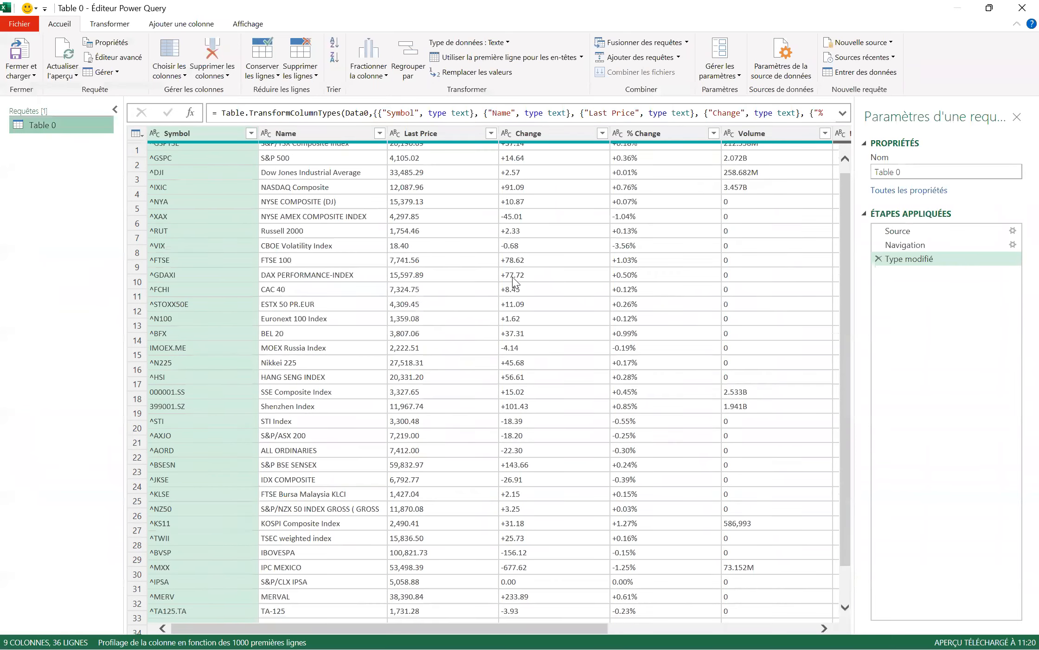
{"action": "scroll", "coordinate": [515, 282], "scroll_direction": "right", "scroll_amount": 10}
{"action": "scroll", "coordinate": [515, 282], "scroll_direction": "left", "scroll_amount": 10}
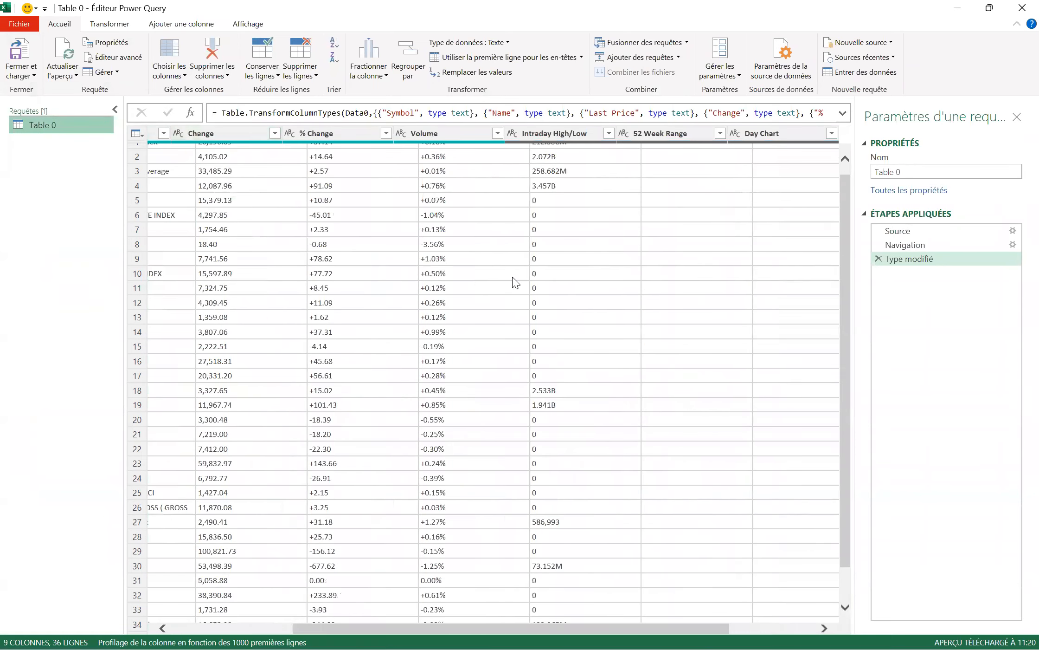
{"action": "left_click", "coordinate": [219, 136]}
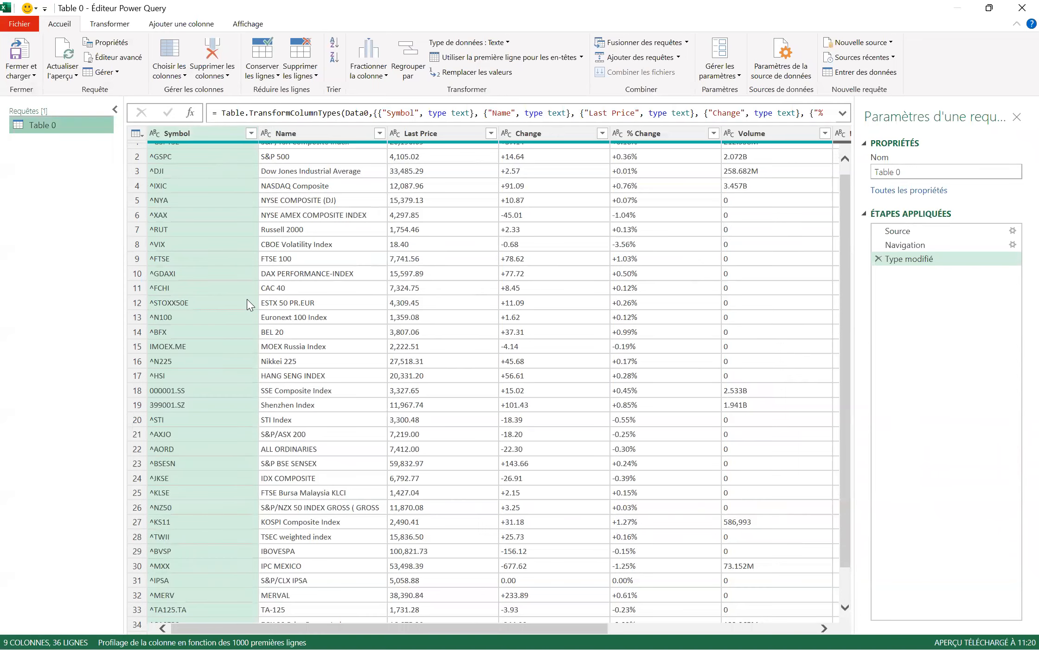
{"action": "scroll", "coordinate": [247, 299], "scroll_direction": "up", "scroll_amount": 1}
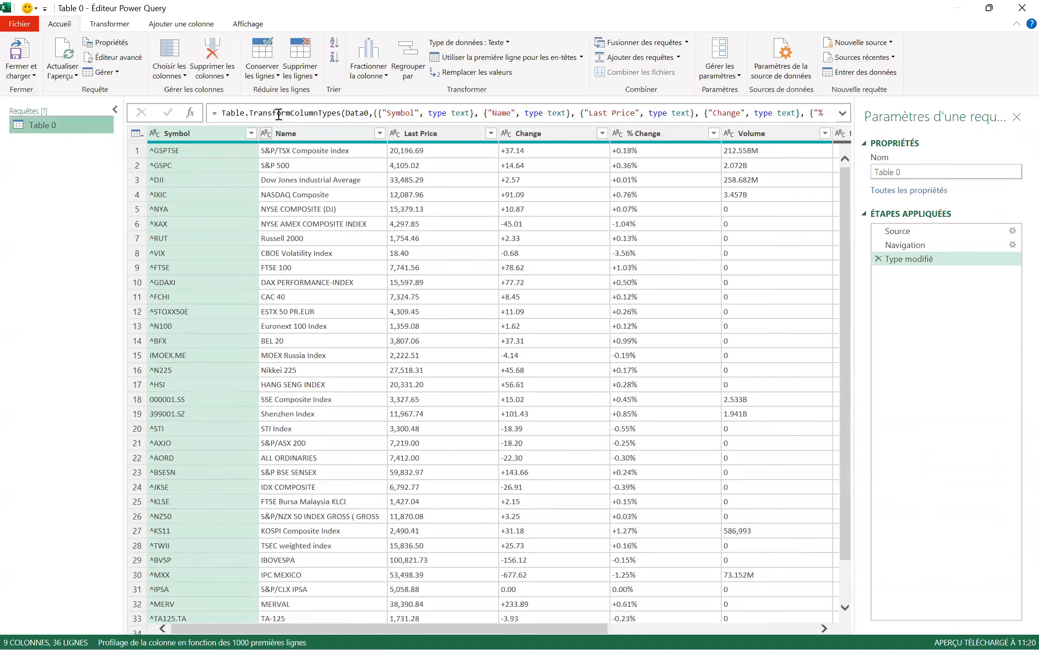
{"action": "left_click", "coordinate": [335, 136], "text": "ctrl"}
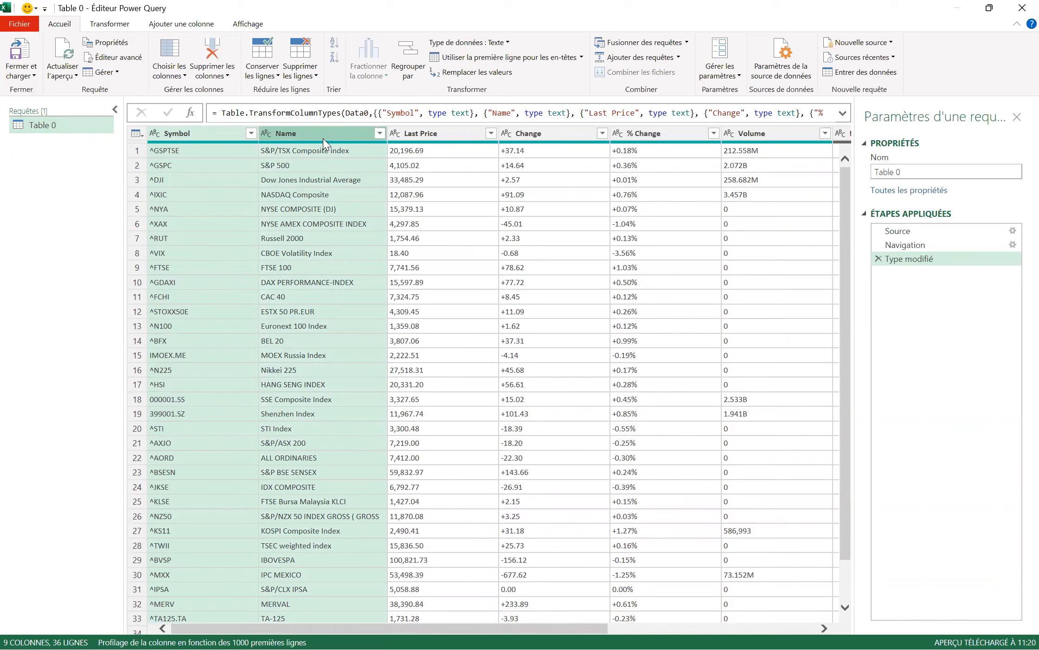
{"action": "right_click", "coordinate": [323, 138]}
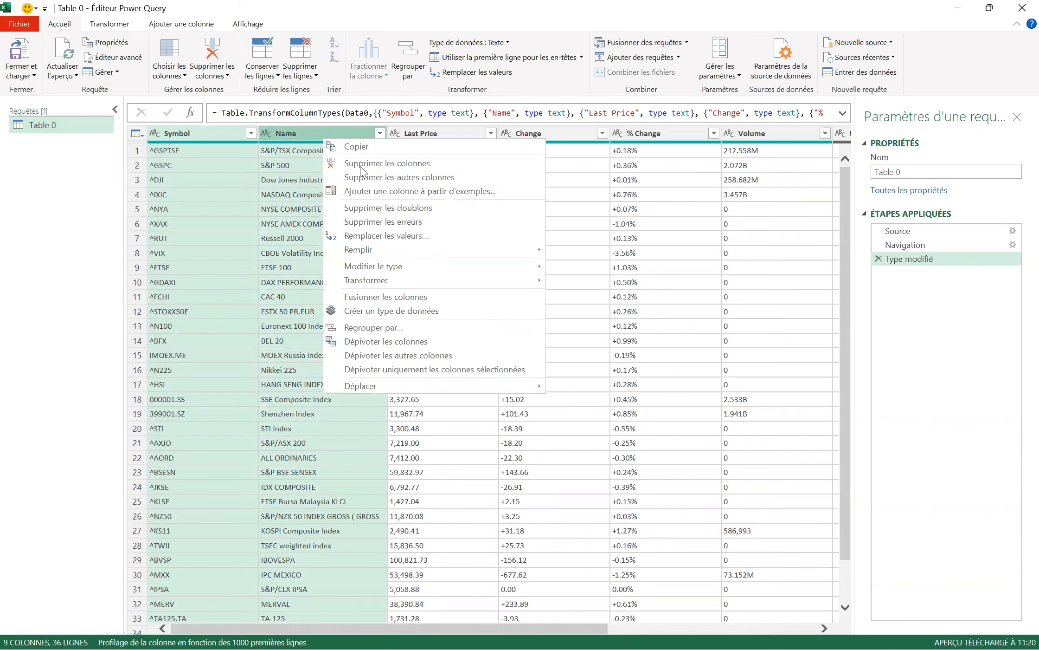
{"action": "left_click", "coordinate": [407, 176]}
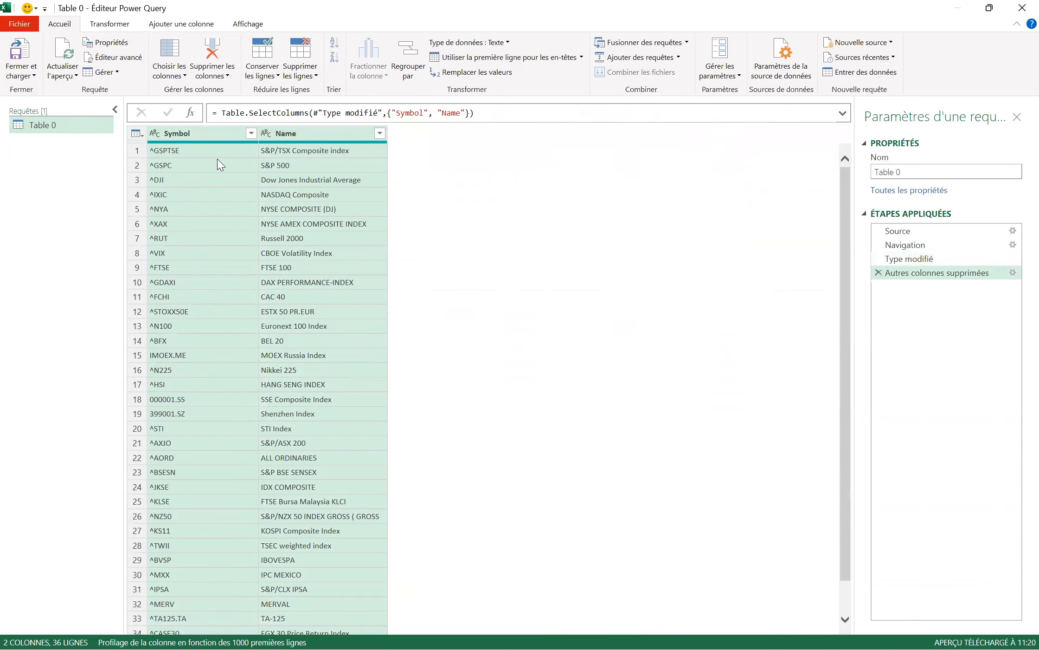
Step: Replace the Symbol column's values with the text extracted after the delimiter "^"
{"action": "left_click", "coordinate": [197, 134]}
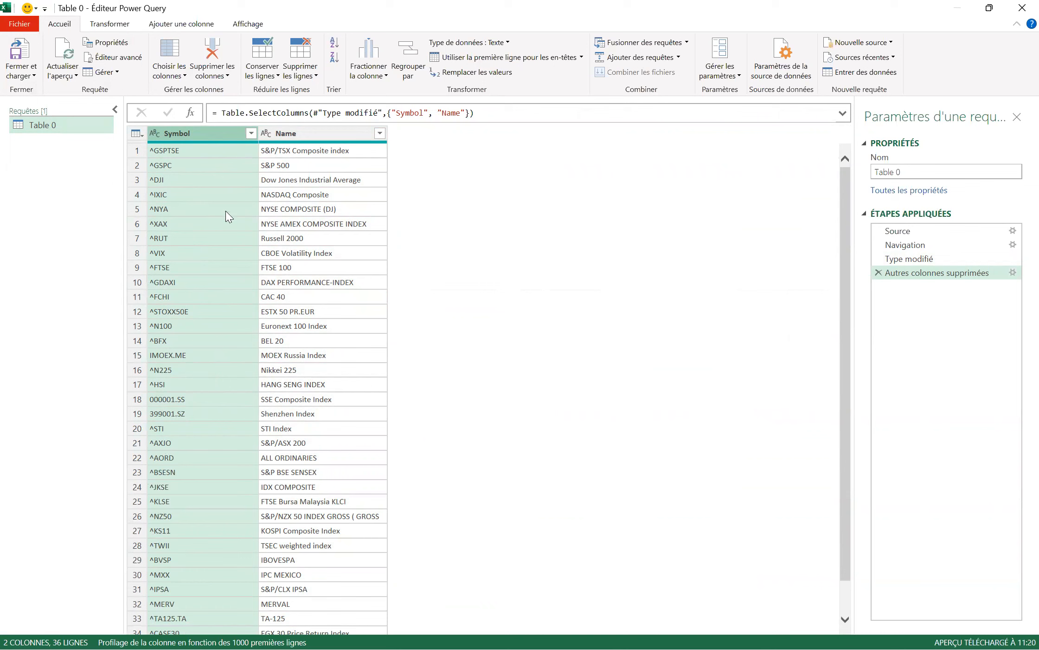
{"action": "left_click", "coordinate": [110, 26]}
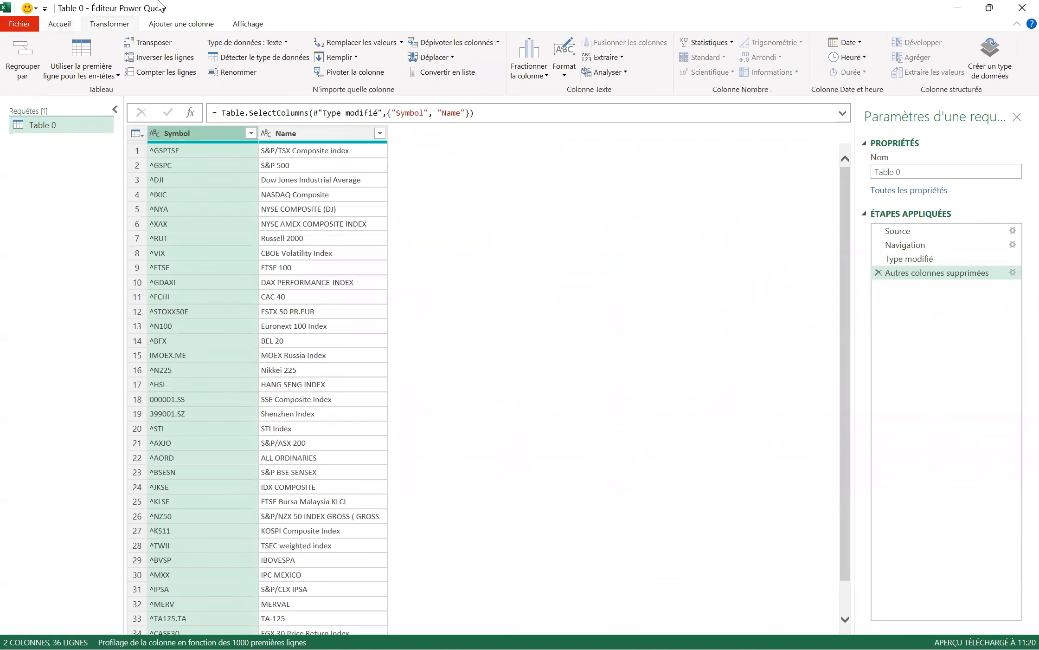
{"action": "left_click", "coordinate": [611, 58]}
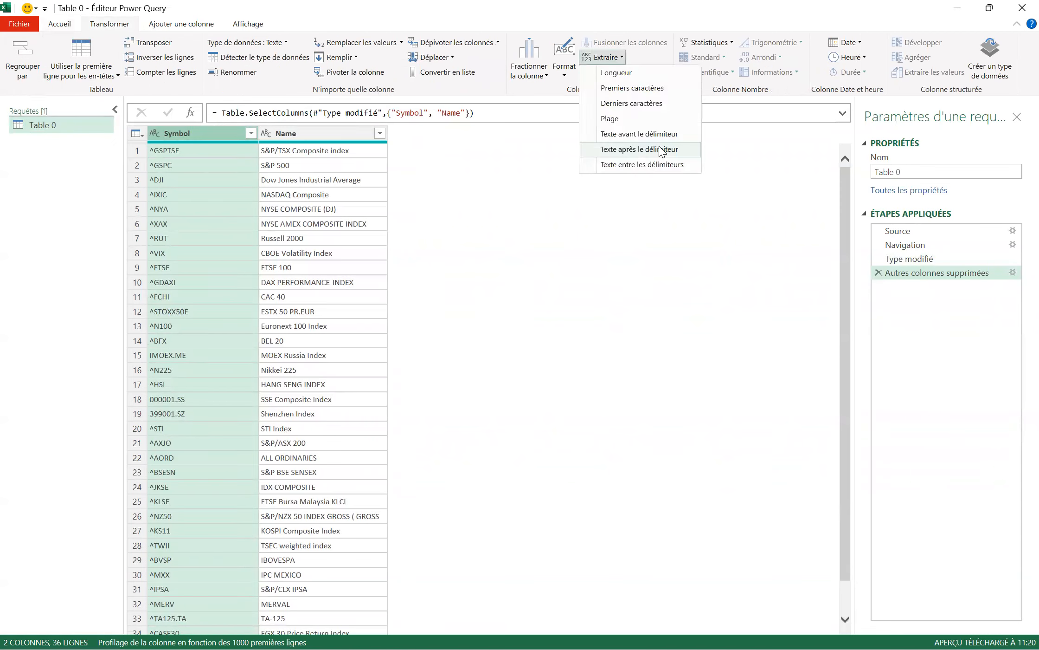
{"action": "left_click", "coordinate": [663, 151]}
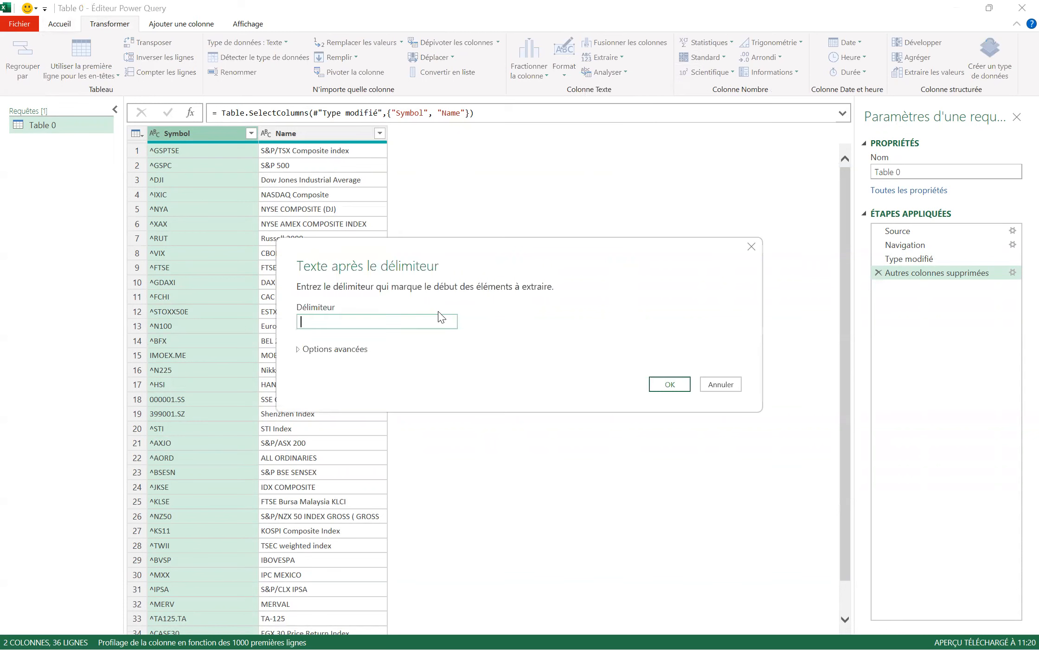
{"action": "type", "text": "^"}
{"action": "left_click", "coordinate": [668, 385]}
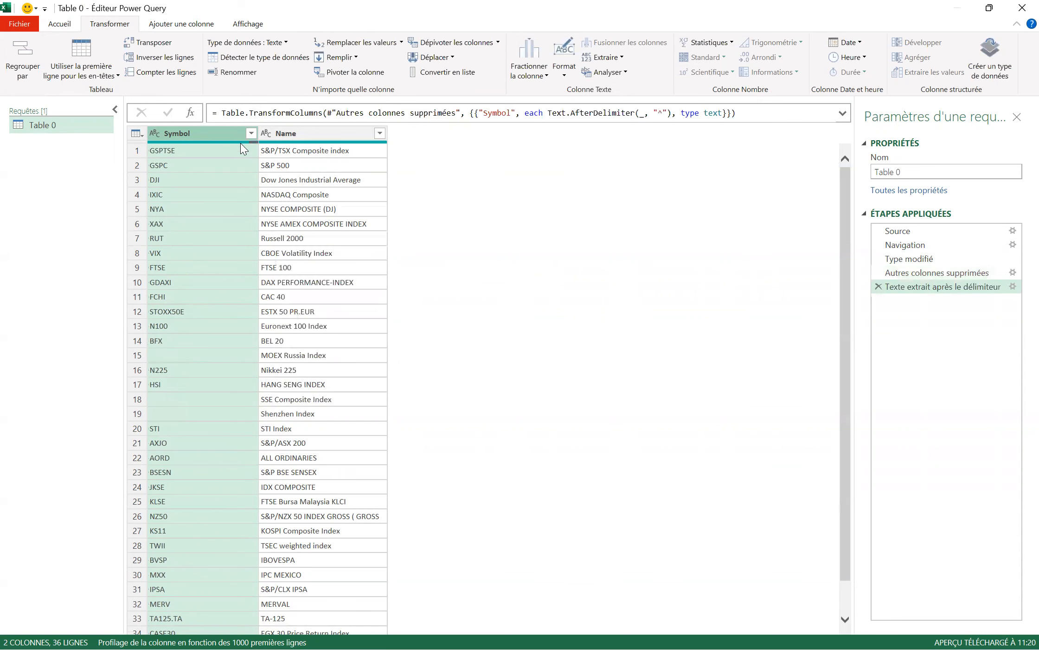
Step: Filter the empty values out of the Symbol column
{"action": "left_click", "coordinate": [250, 134]}
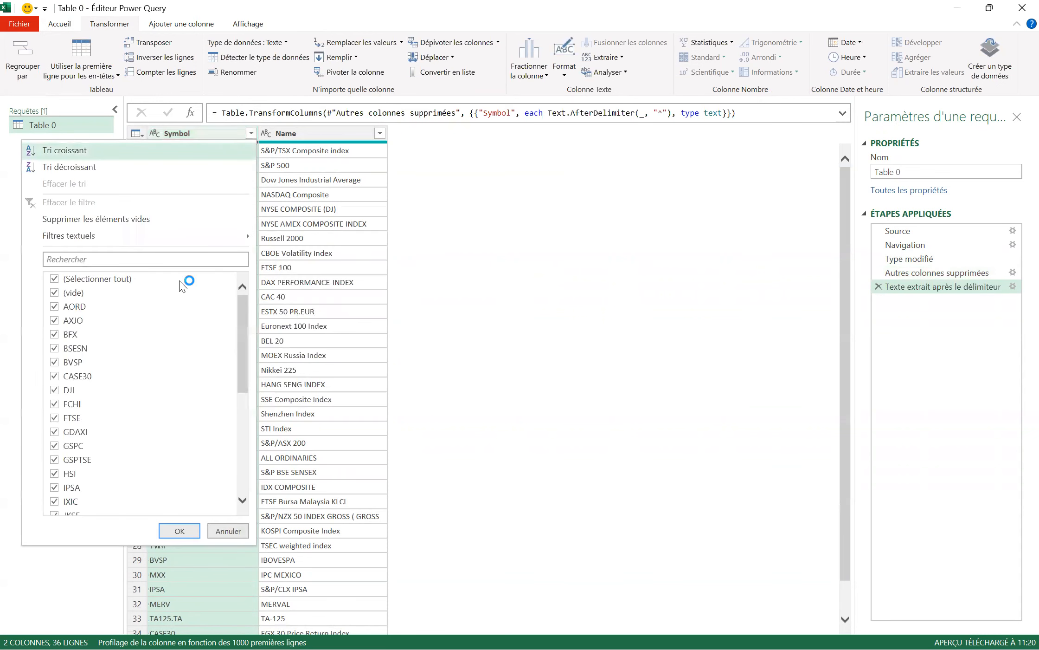
{"action": "left_click", "coordinate": [69, 297]}
{"action": "left_click", "coordinate": [191, 531]}
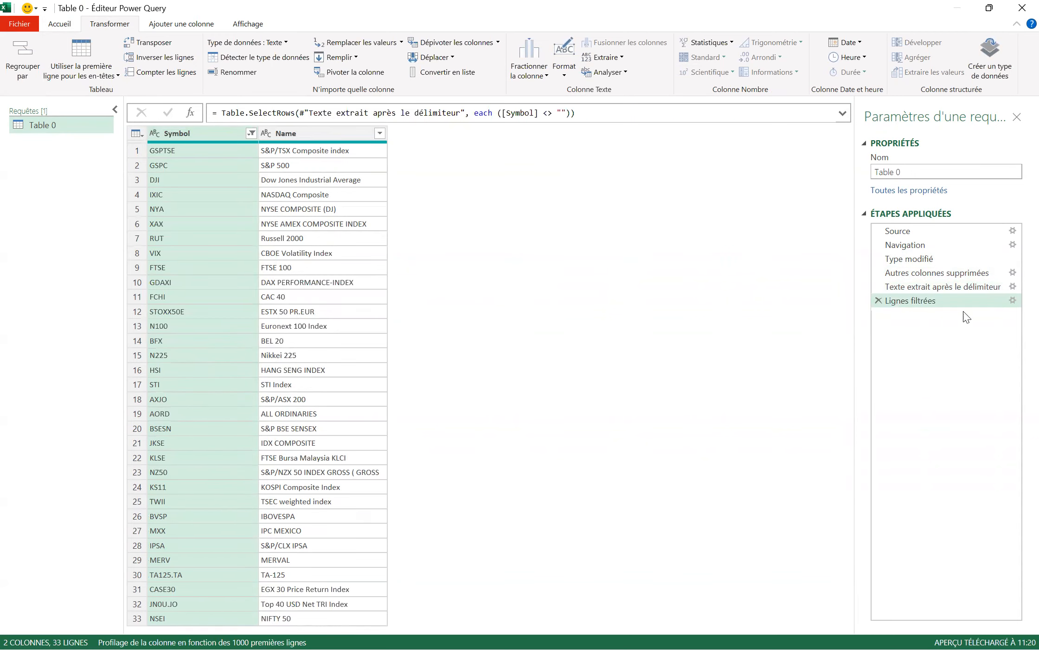
Step: Edit the Symbol row filter to add the And condition "ne contient pas" with the value "."
{"action": "left_click", "coordinate": [1012, 299]}
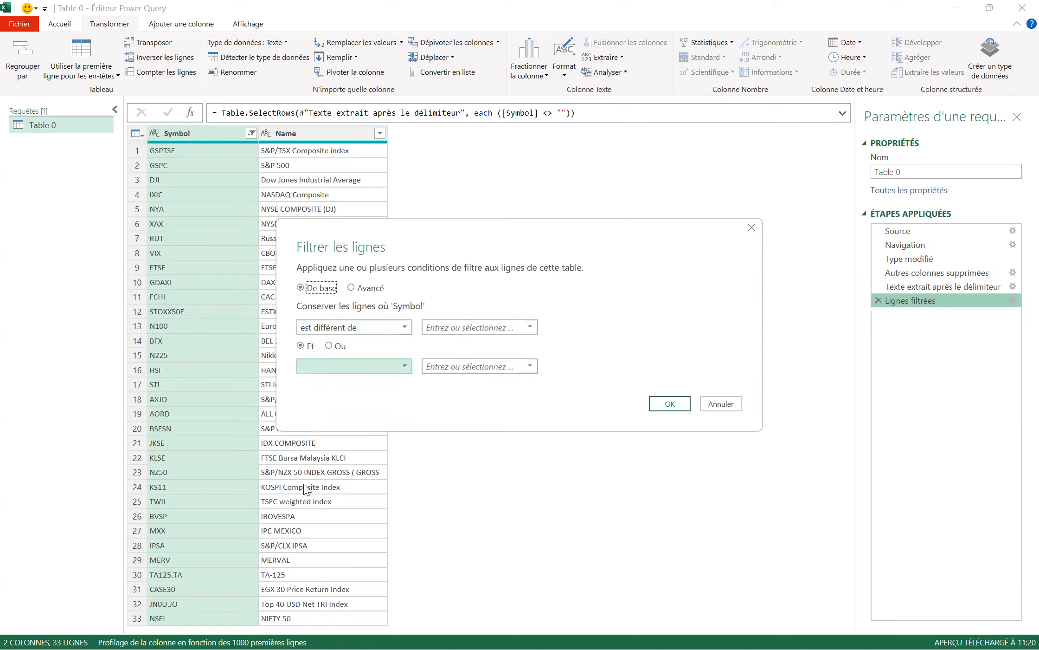
{"action": "left_click", "coordinate": [329, 485]}
{"action": "left_click", "coordinate": [466, 367]}
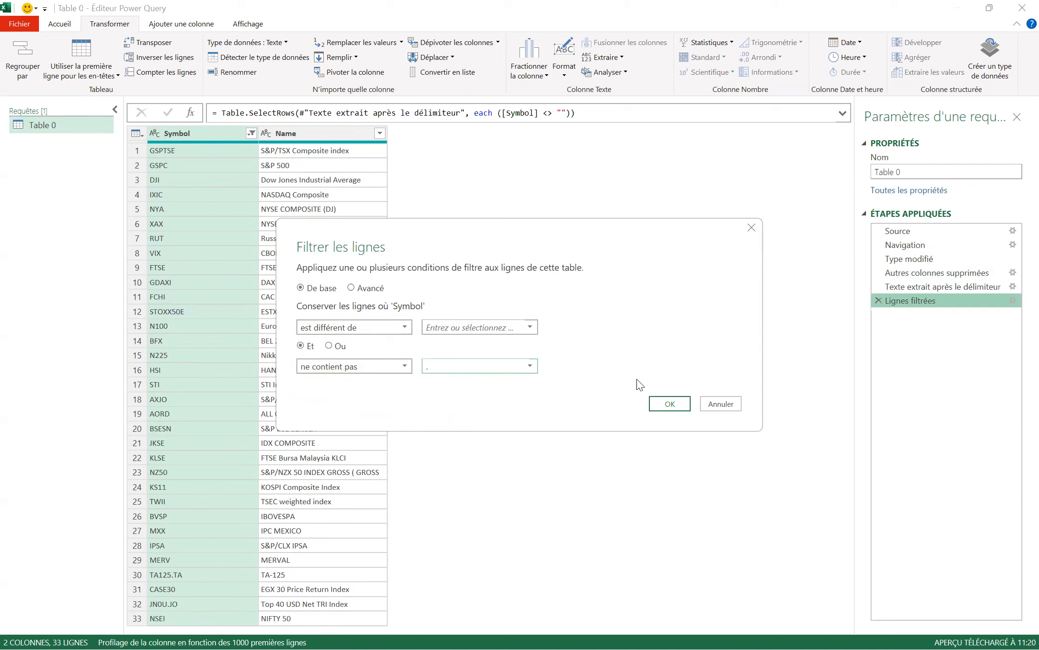
{"action": "left_click", "coordinate": [679, 402]}
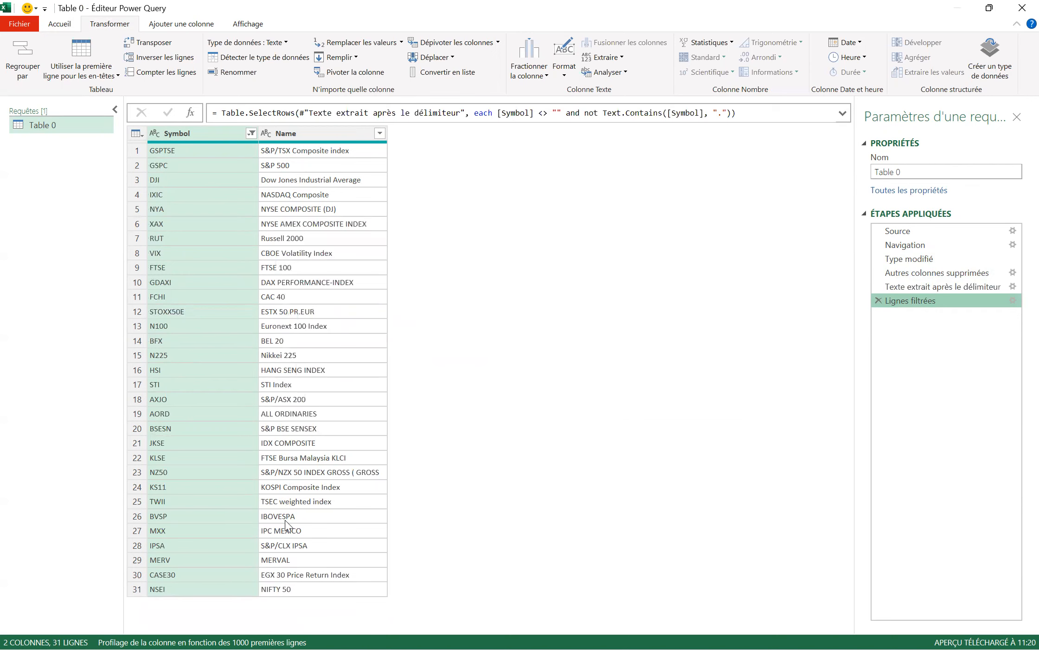
Step: Filter the Name column to keep only rows that contain neither "/" nor "."
{"action": "left_click", "coordinate": [301, 134]}
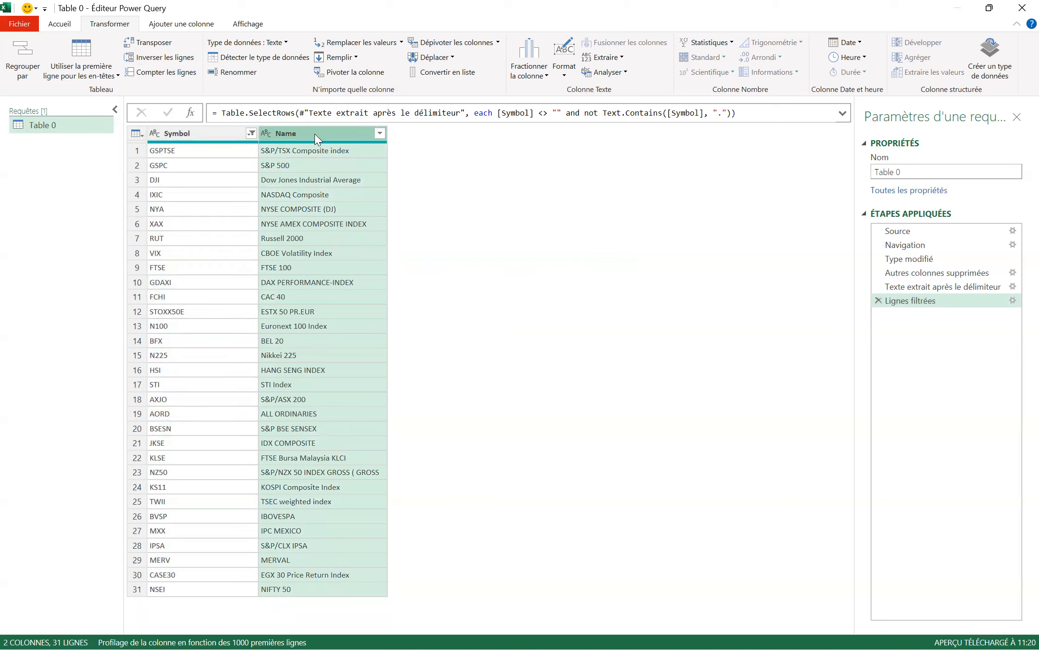
{"action": "left_click", "coordinate": [380, 133]}
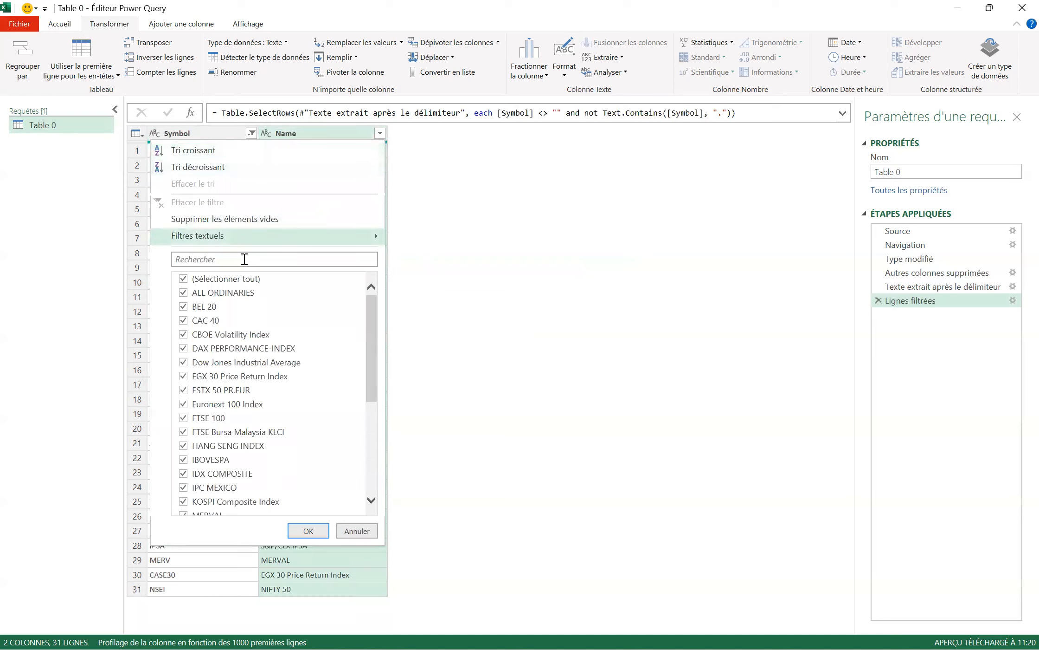
{"action": "mouse_move", "coordinate": [333, 238]}
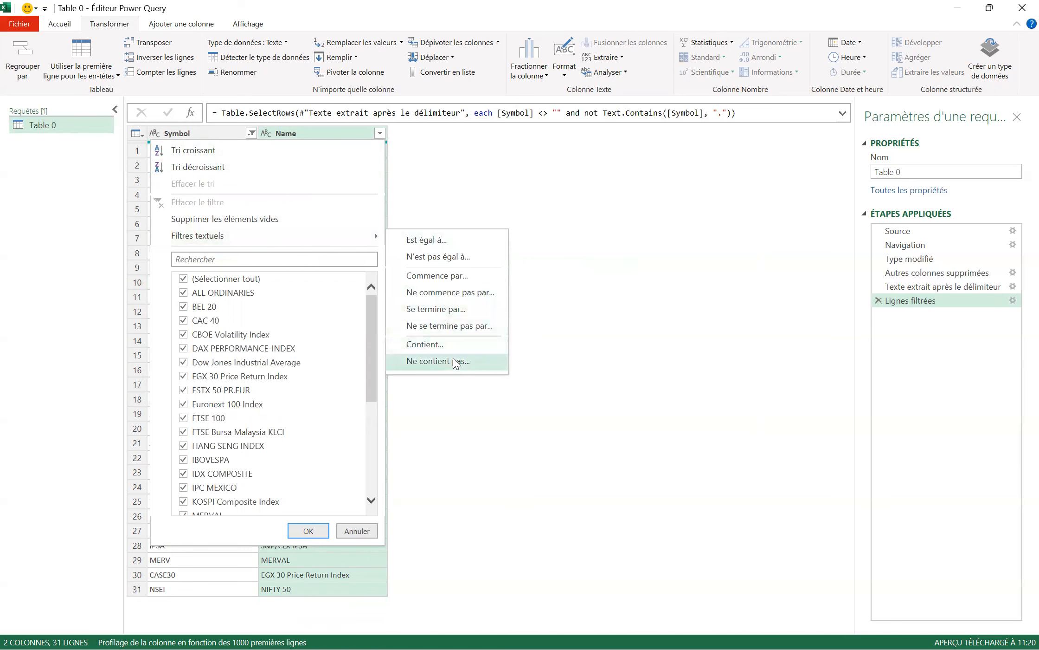
{"action": "left_click", "coordinate": [438, 360]}
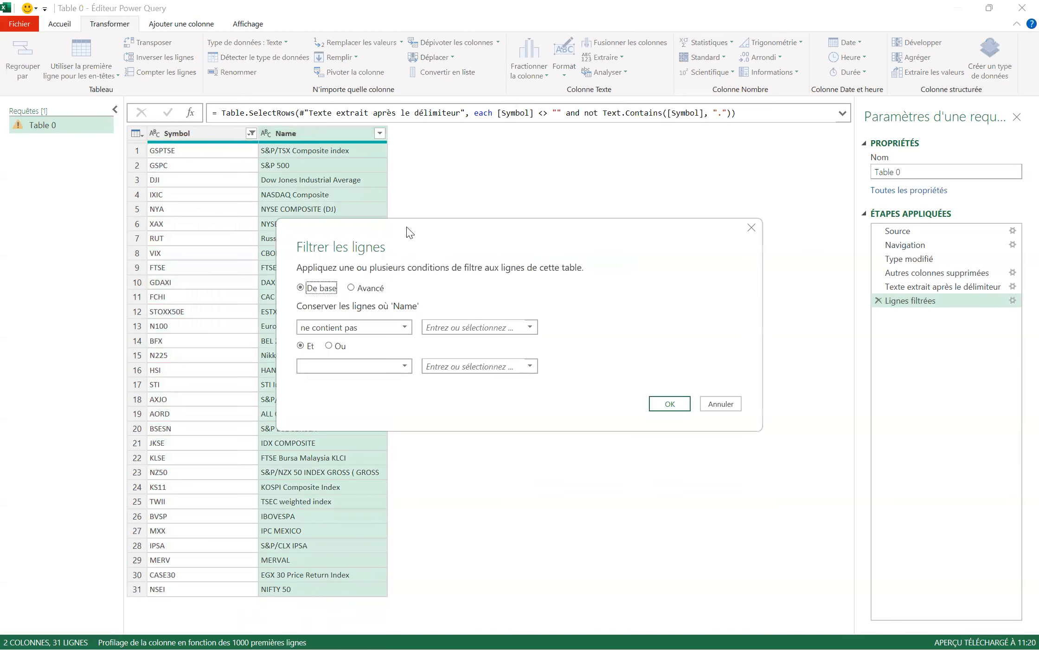
{"action": "left_click", "coordinate": [632, 288]}
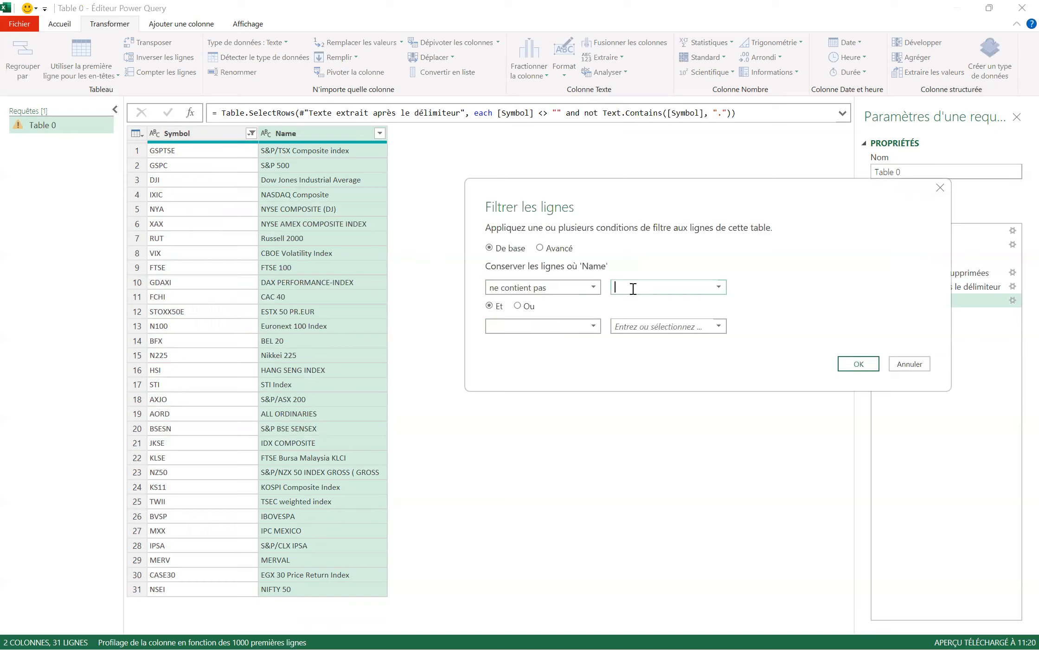
{"action": "type", "text": "/"}
{"action": "left_click", "coordinate": [535, 324]}
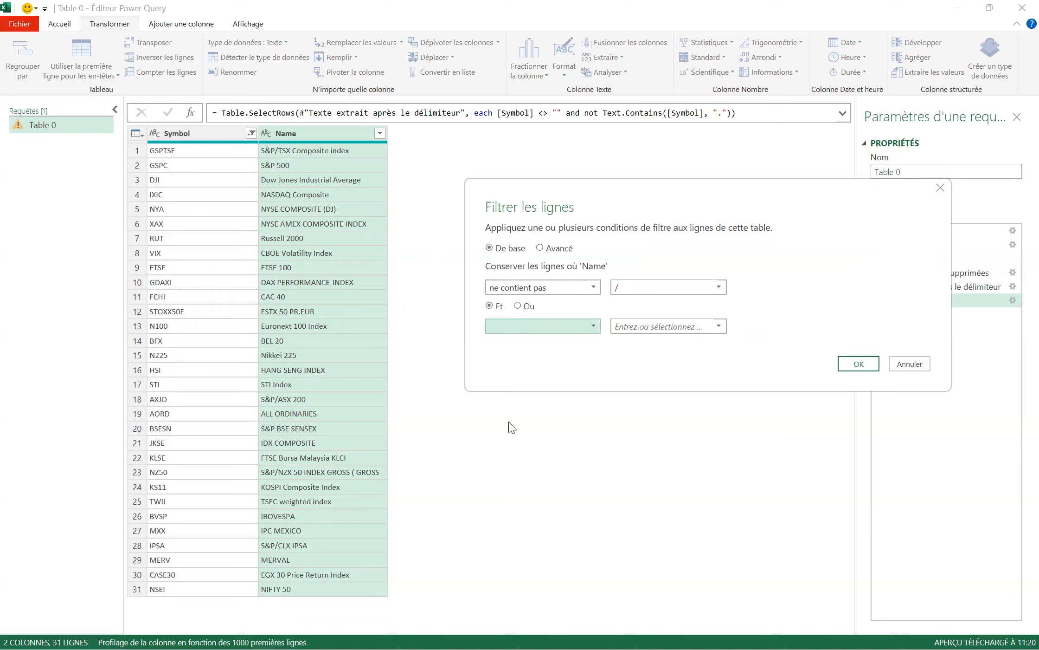
{"action": "left_click", "coordinate": [512, 451]}
{"action": "left_click", "coordinate": [643, 324]}
{"action": "type", "text": "."}
{"action": "left_click", "coordinate": [862, 363]}
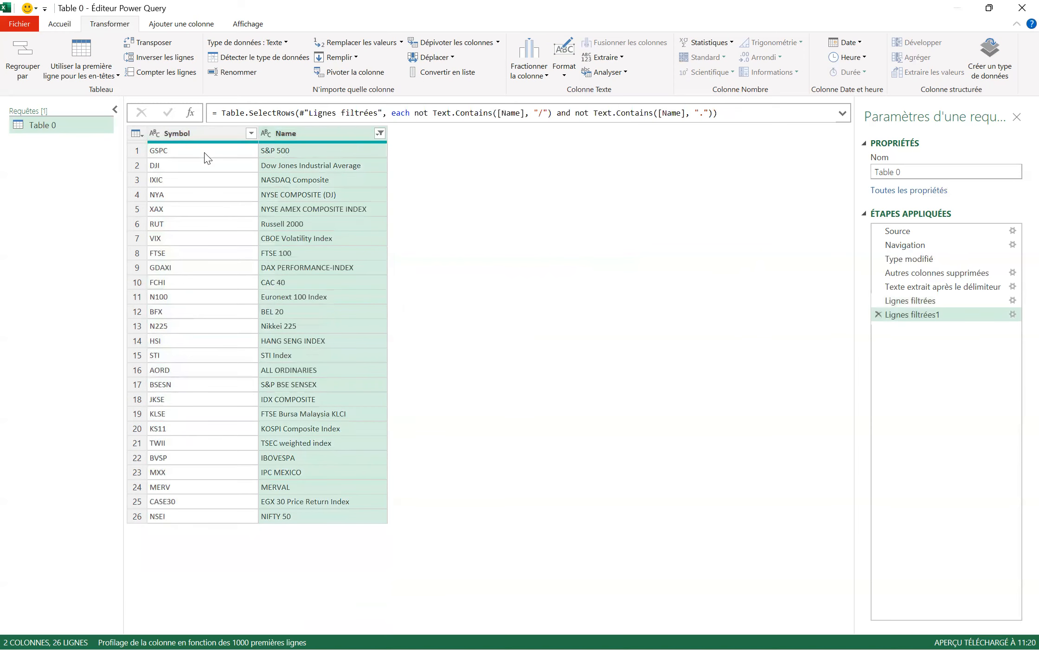
Step: Move the Name column ahead of the Symbol column and keep only the first 5 rows
{"action": "left_click_drag", "start_coordinate": [319, 135], "coordinate": [185, 147]}
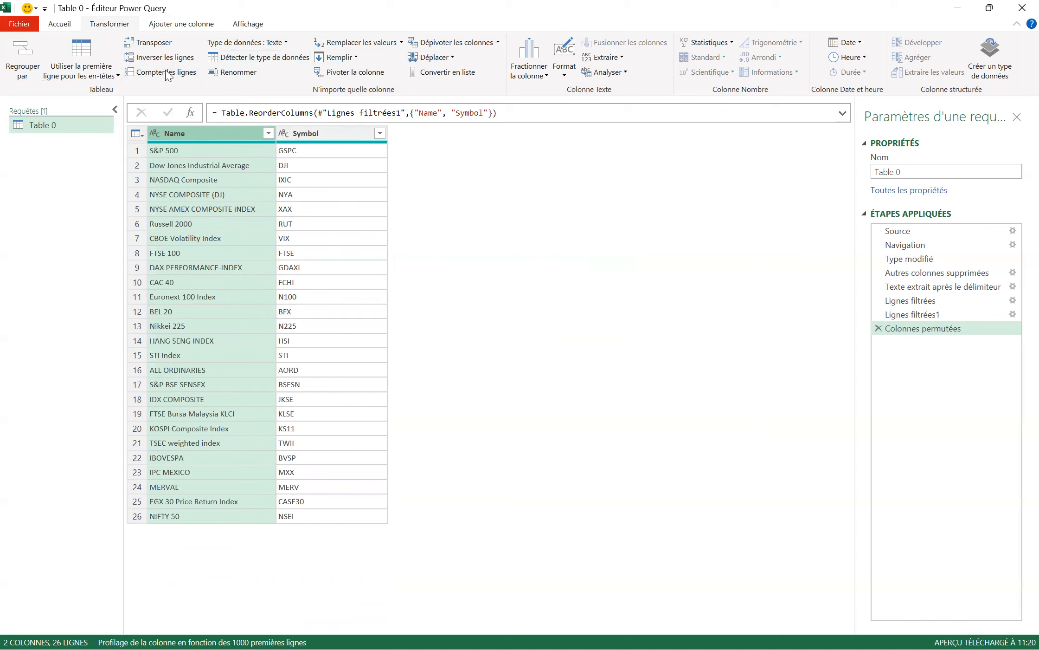
{"action": "left_click", "coordinate": [65, 23]}
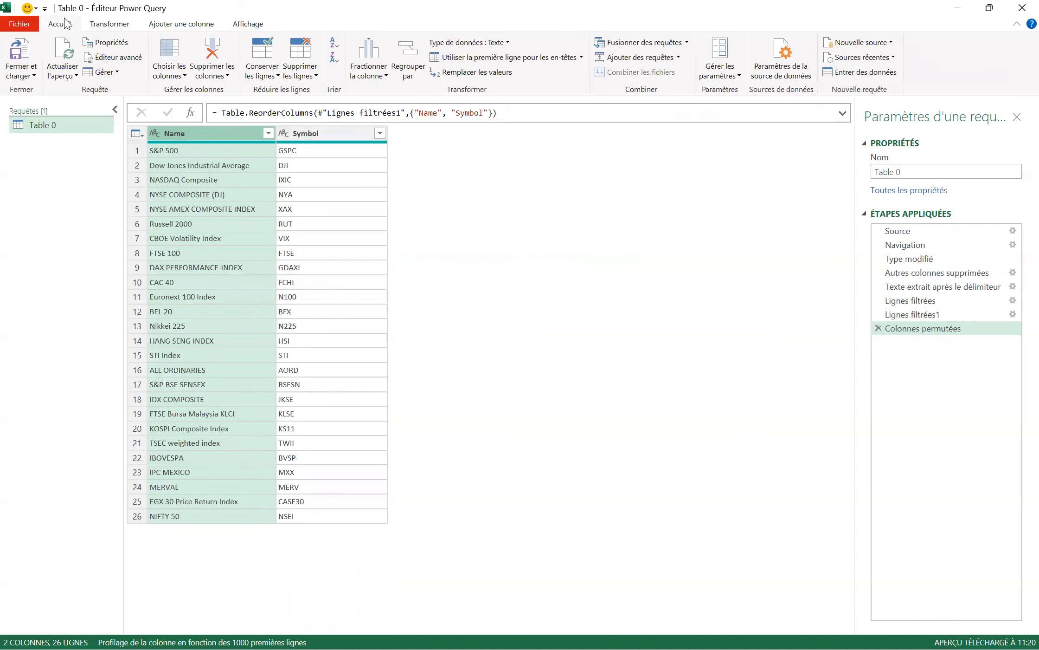
{"action": "left_click", "coordinate": [264, 76]}
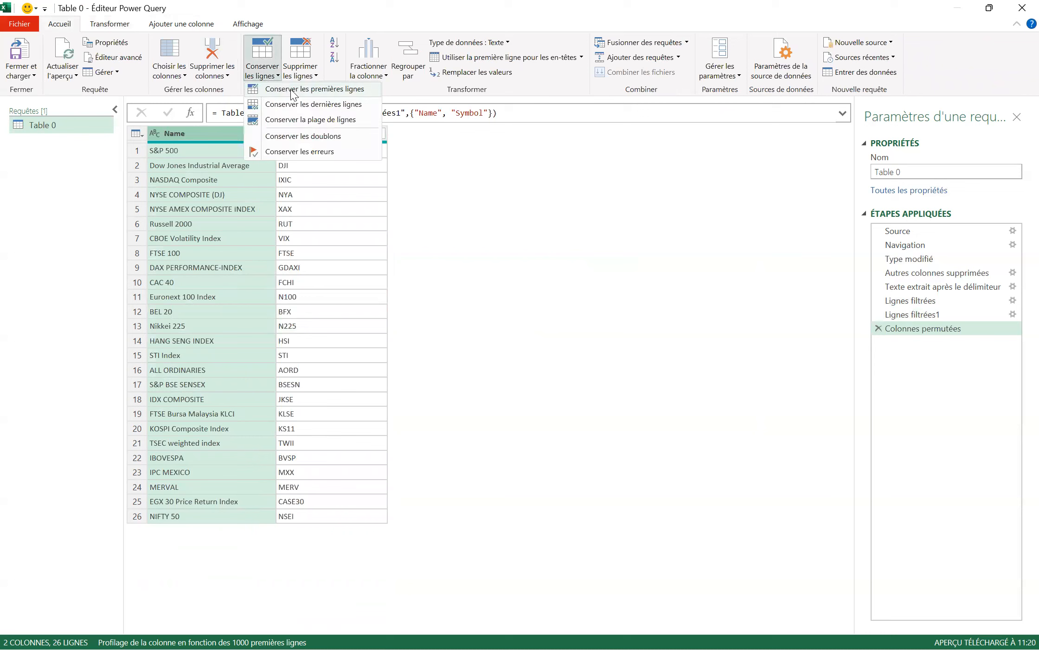
{"action": "left_click", "coordinate": [292, 91]}
{"action": "type", "text": "5"}
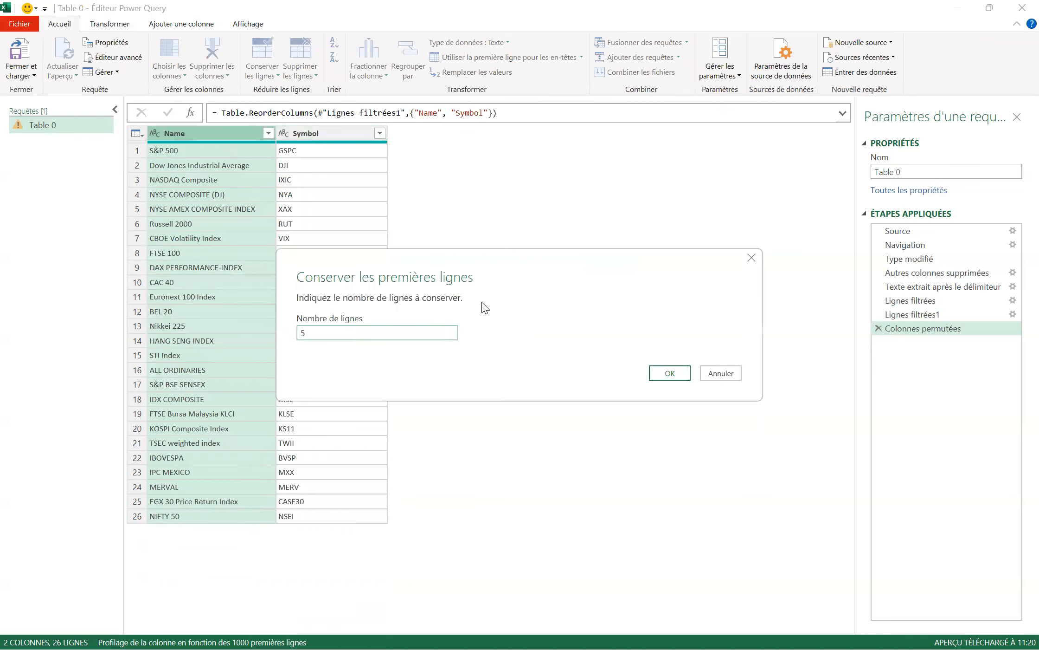
{"action": "left_click", "coordinate": [667, 374]}
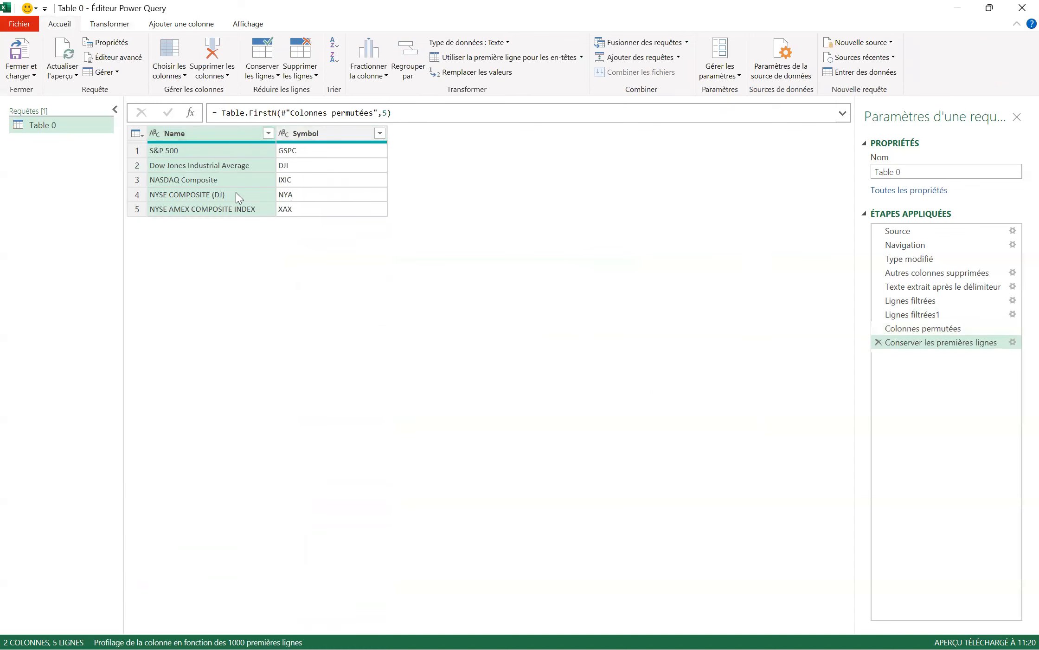
Step: Rename the Table 0 query as "Données Boursières"
{"action": "double_click", "coordinate": [63, 127]}
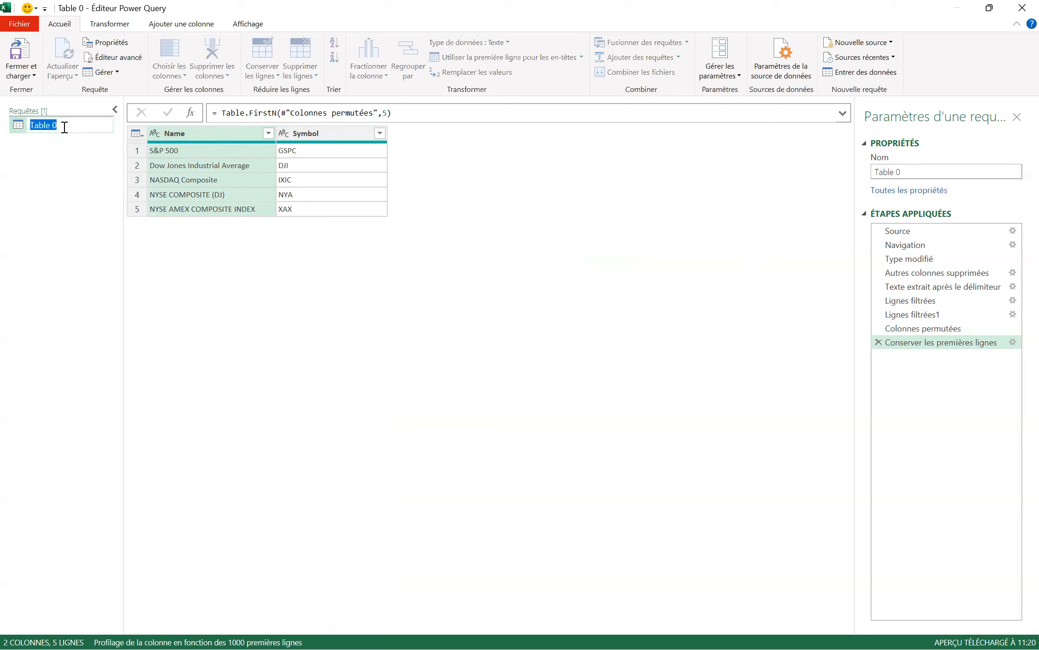
{"action": "type", "text": "Données"}
{"action": "type", "text": " Boursi"}
{"action": "type", "text": "-"}
{"action": "key", "text": "BackSpace"}
{"action": "type", "text": "ères"}
{"action": "key", "text": "Return"}
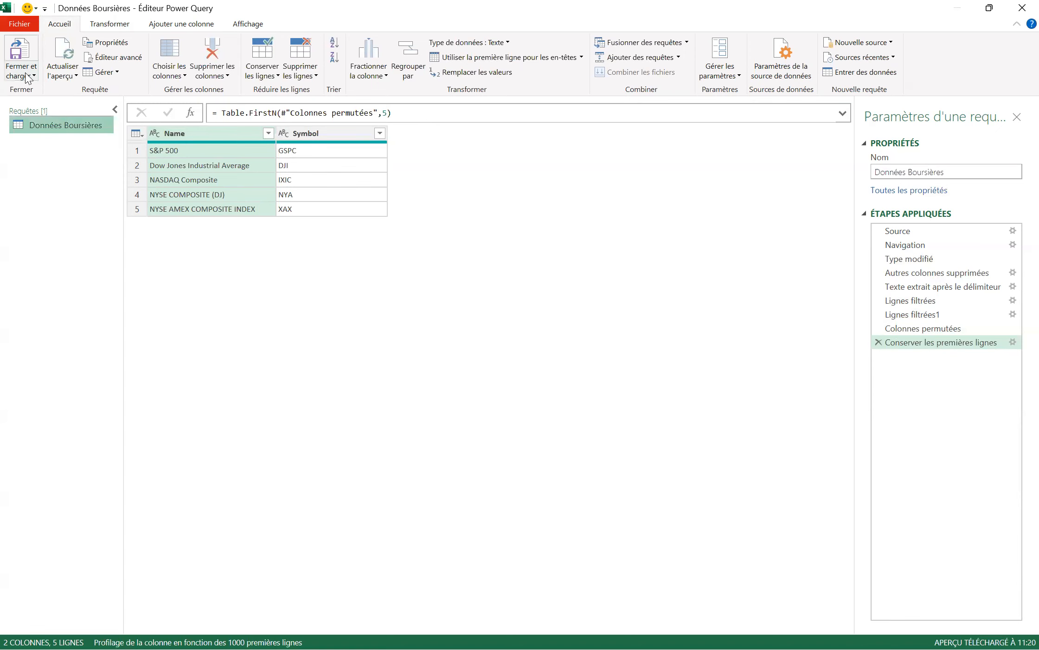
Step: Close the query editor and load the query as a table into the existing worksheet at cell A1
{"action": "left_click", "coordinate": [28, 76]}
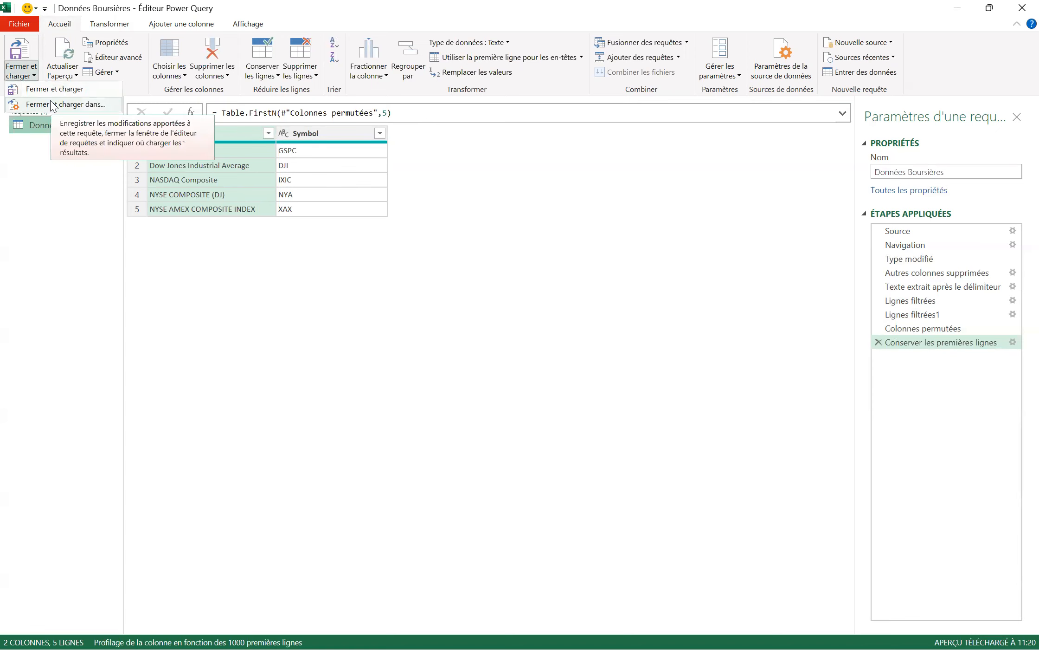
{"action": "left_click", "coordinate": [51, 103]}
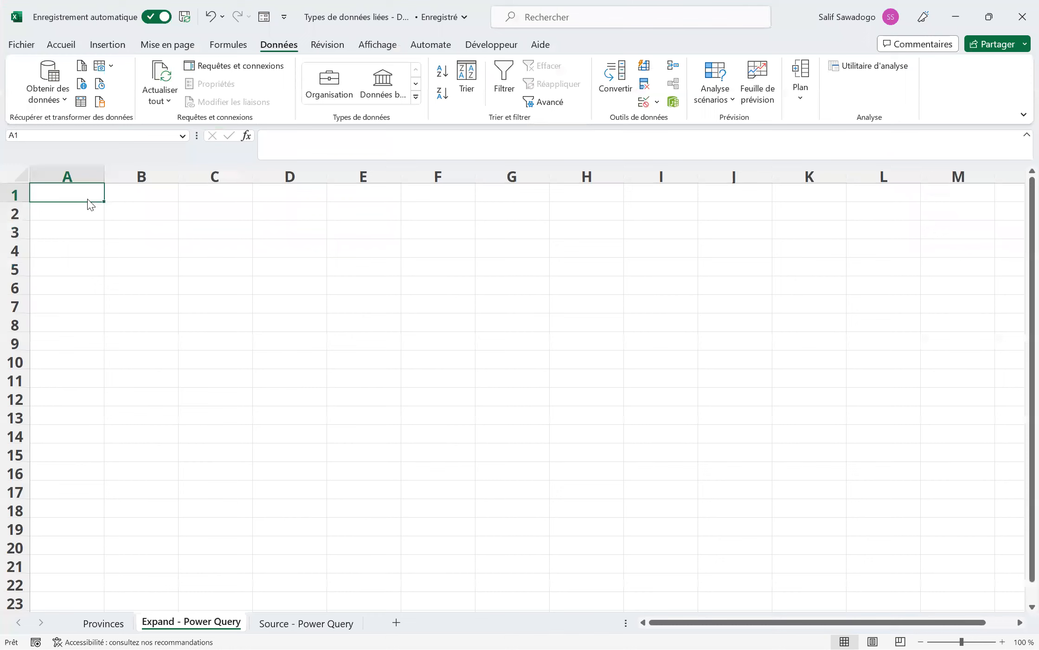
{"action": "left_click", "coordinate": [566, 351]}
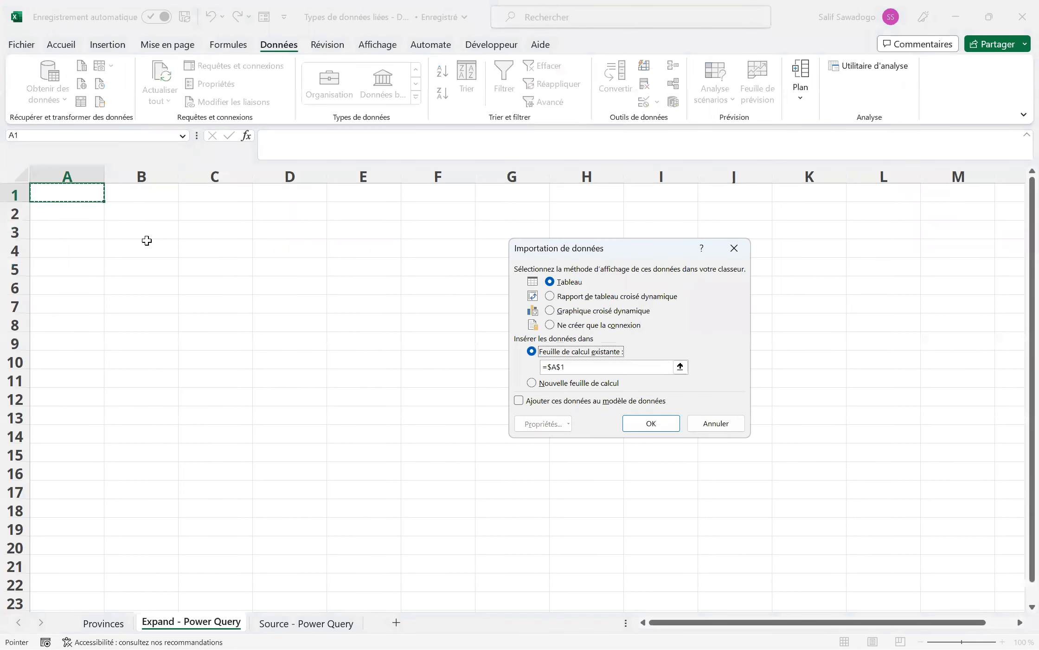
{"action": "left_click", "coordinate": [647, 426]}
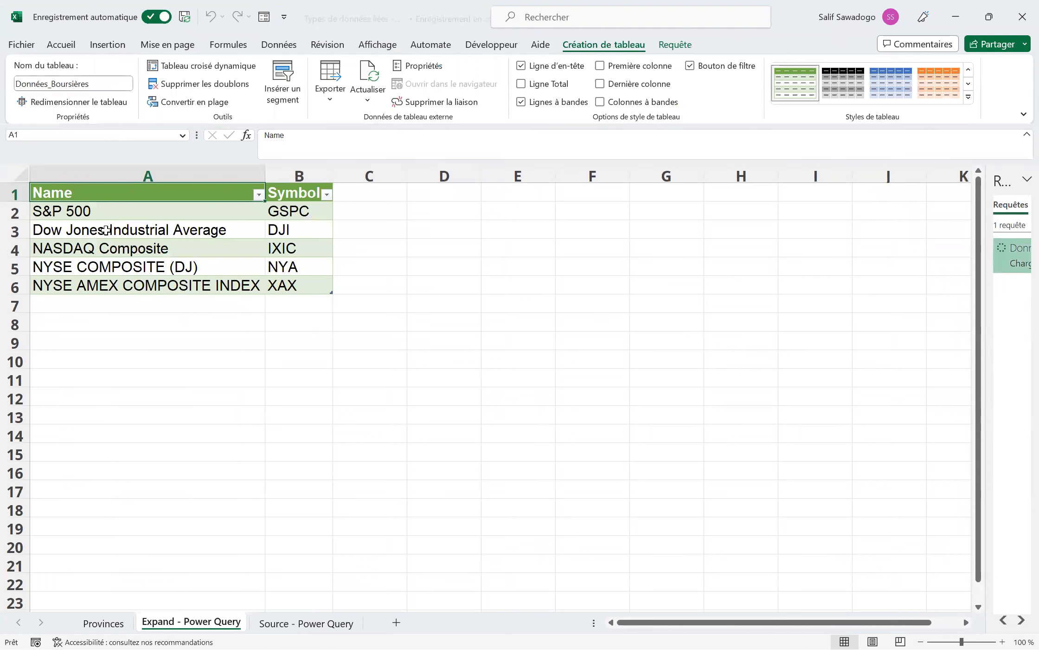
Step: Widen the Symbol column and convert its five symbols in B2:B6 to the stock data type (Données boursières)
{"action": "left_click_drag", "start_coordinate": [120, 211], "coordinate": [135, 288]}
{"action": "left_click_drag", "start_coordinate": [273, 214], "coordinate": [302, 284]}
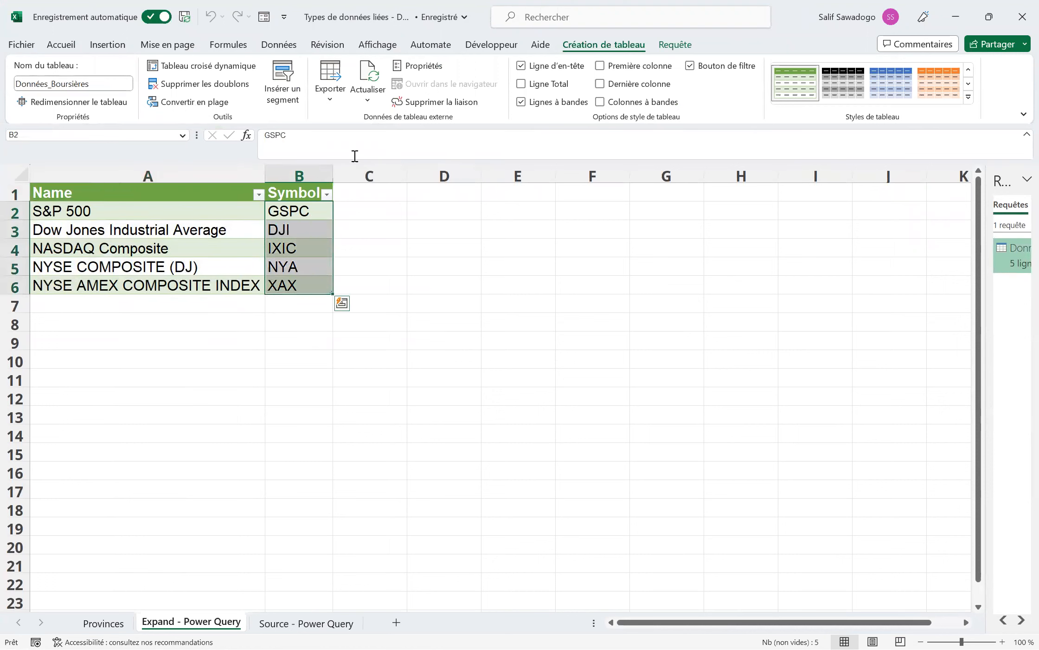
{"action": "left_click_drag", "start_coordinate": [334, 173], "coordinate": [366, 174]}
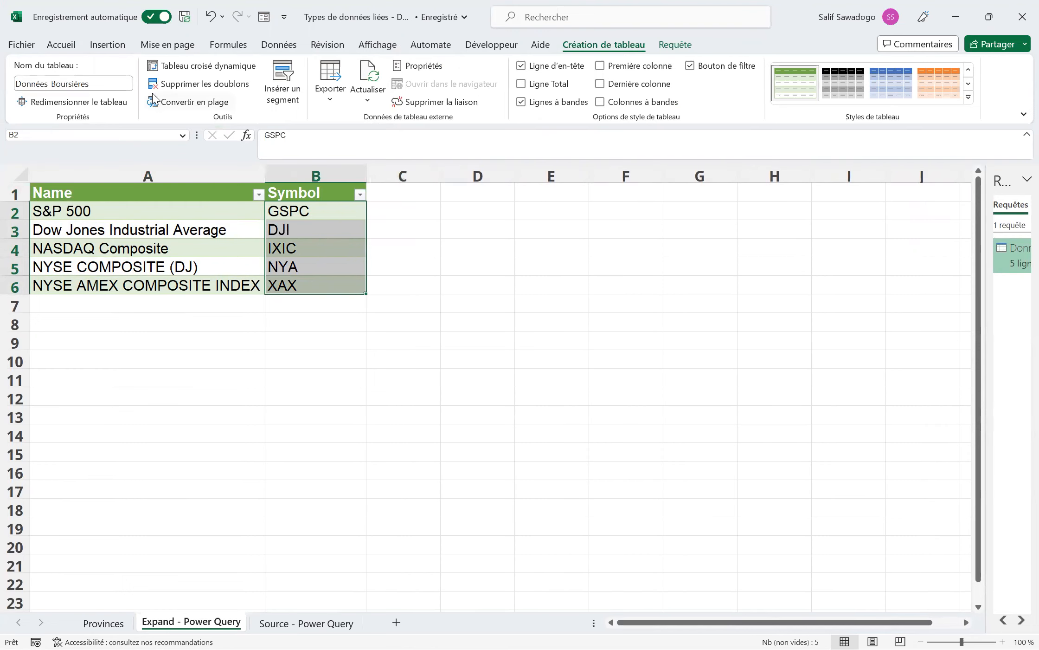
{"action": "left_click", "coordinate": [291, 47]}
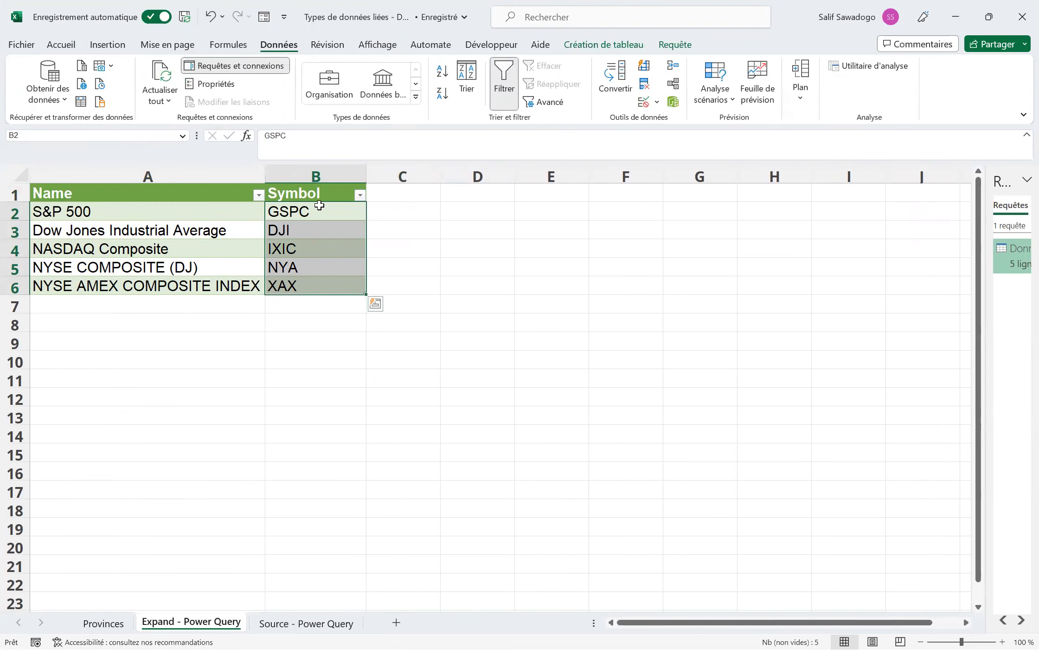
{"action": "left_click", "coordinate": [415, 98]}
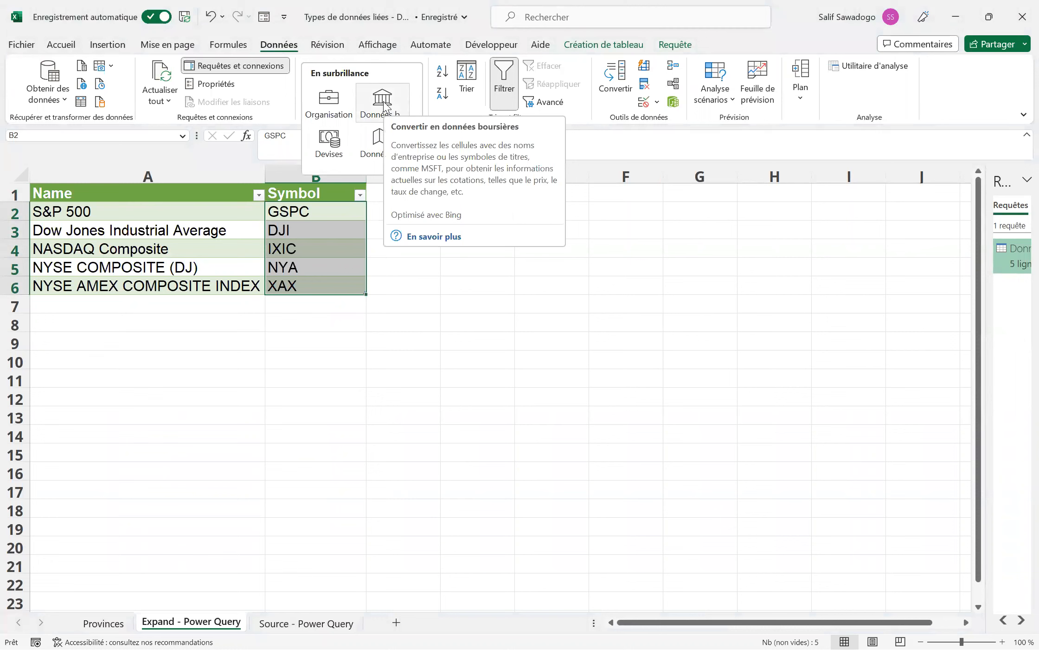
{"action": "left_click", "coordinate": [384, 102]}
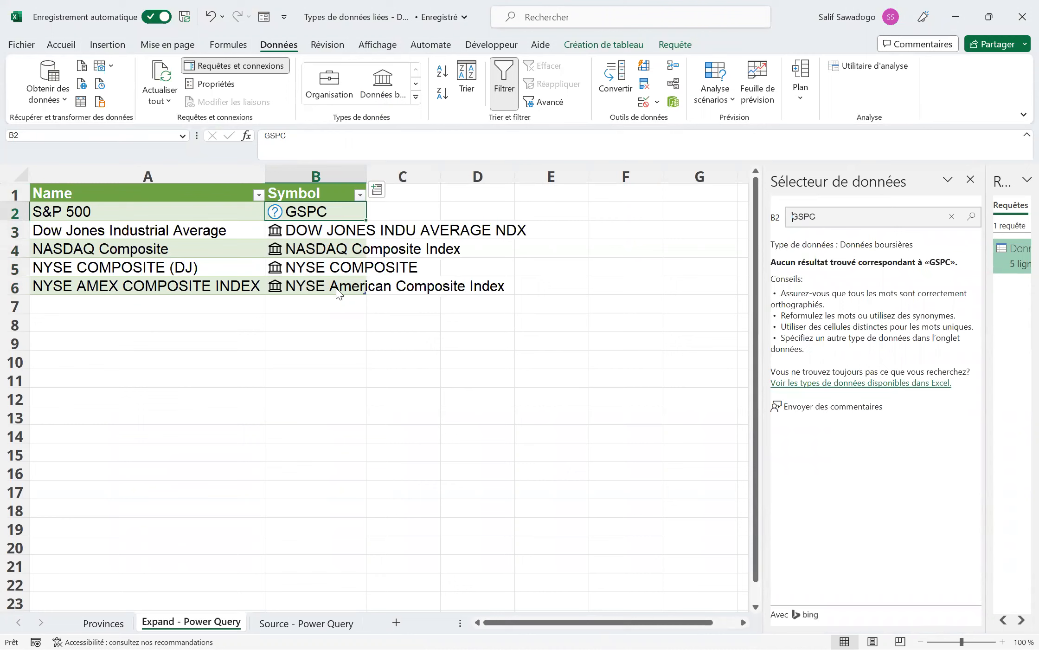
Step: Match the GSPC cell in B2 to a stock record by searching for "S&P 500" and choosing S&P 500 INDEX
{"action": "left_click_drag", "start_coordinate": [311, 231], "coordinate": [312, 284]}
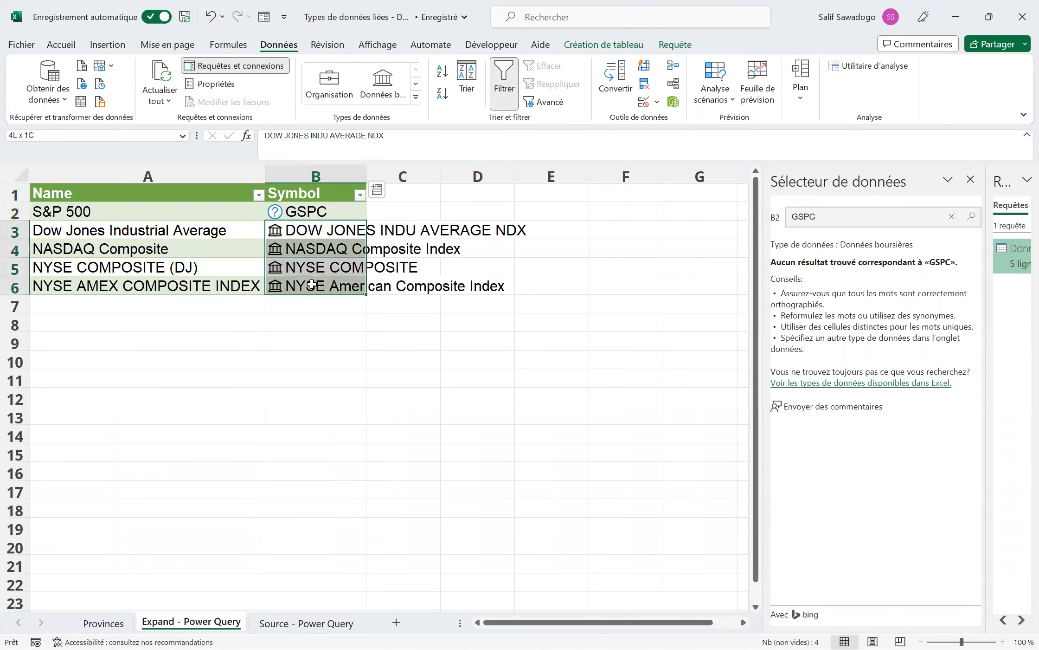
{"action": "left_click", "coordinate": [327, 215]}
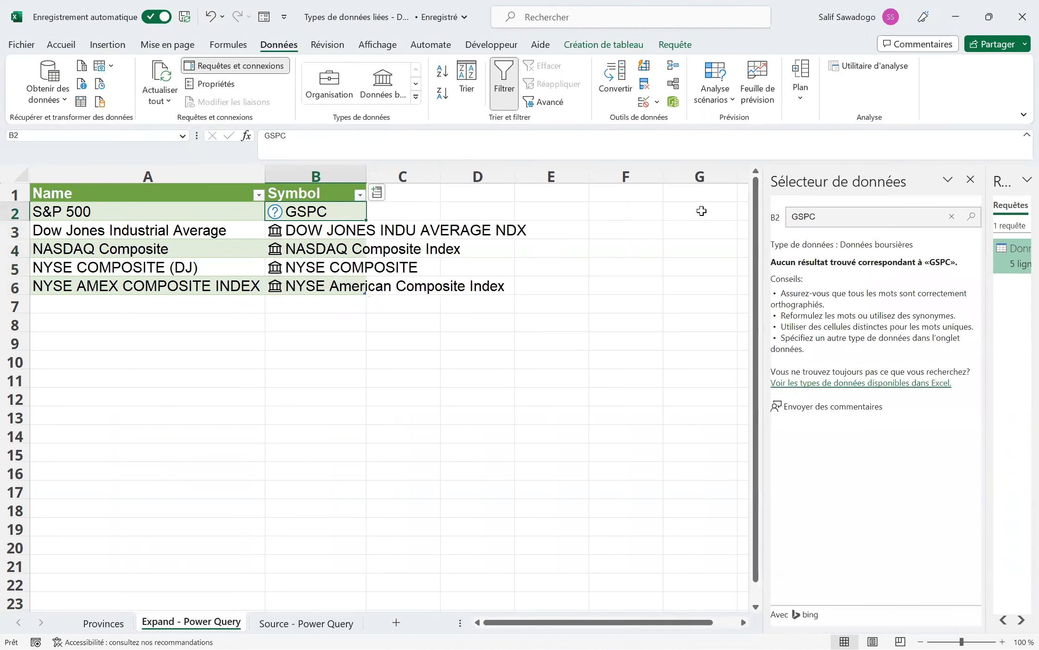
{"action": "left_click_drag", "start_coordinate": [818, 220], "coordinate": [787, 216]}
{"action": "key", "text": "BackSpace"}
{"action": "type", "text": "S&P 500"}
{"action": "key", "text": "Return"}
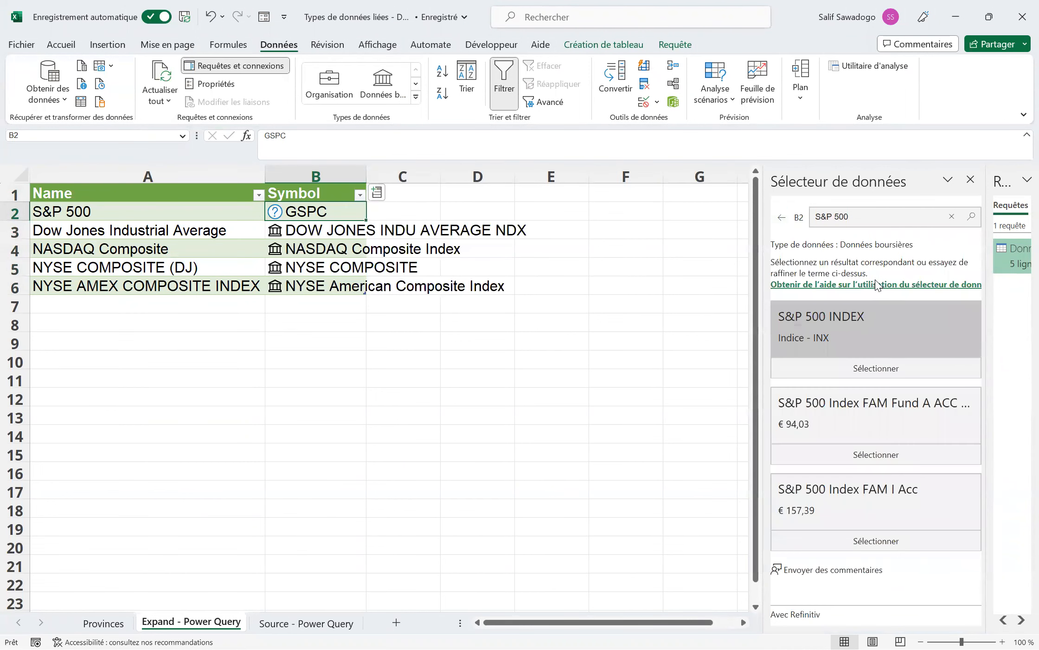
{"action": "left_click", "coordinate": [875, 369]}
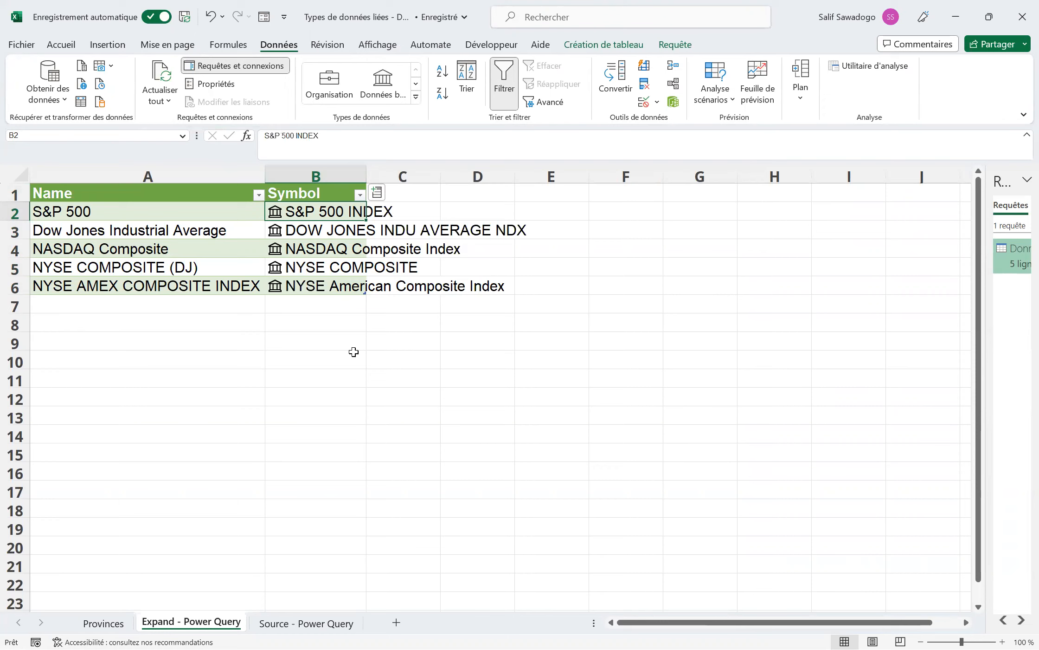
Step: Extract the Prix field from the Symbol data type into a new table column and widen that column
{"action": "left_click", "coordinate": [376, 192]}
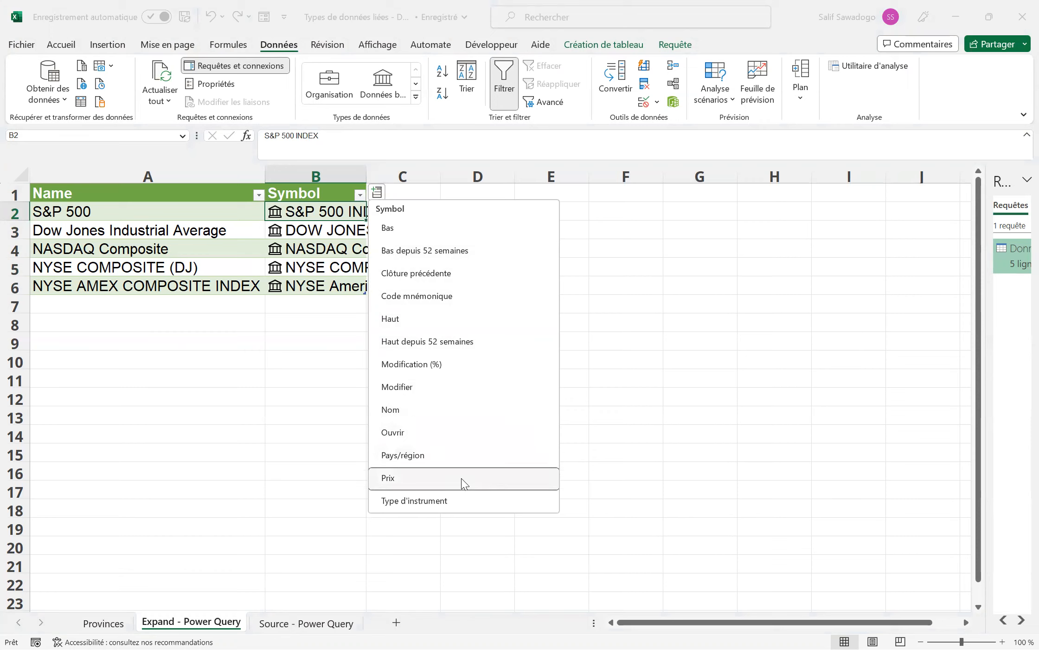
{"action": "left_click", "coordinate": [444, 476]}
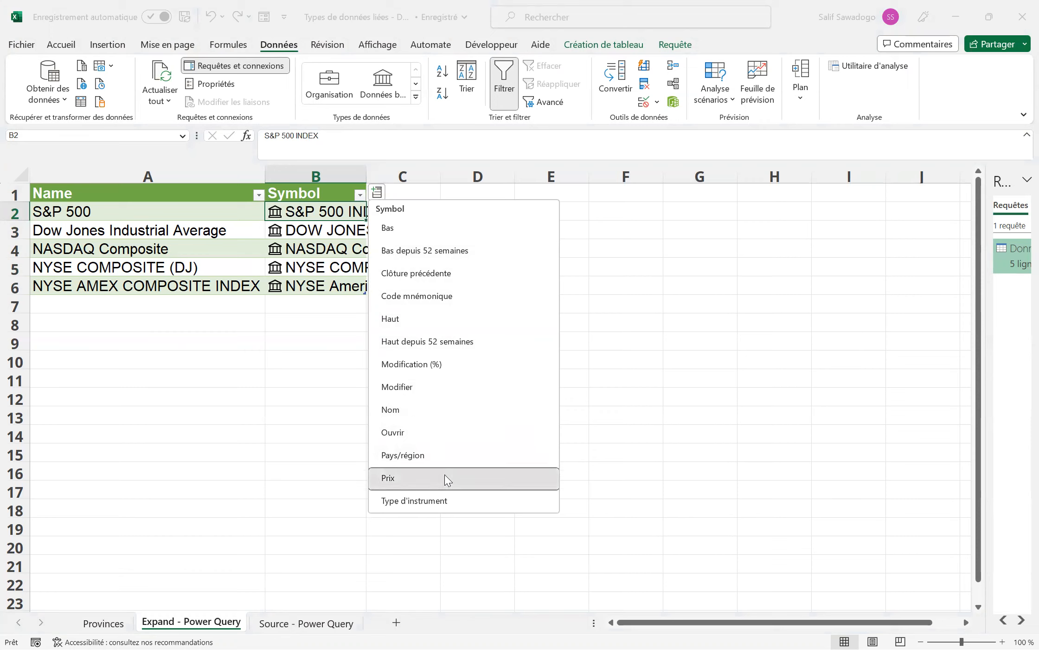
{"action": "left_click_drag", "start_coordinate": [440, 177], "coordinate": [473, 179]}
{"action": "left_click_drag", "start_coordinate": [421, 213], "coordinate": [424, 285]}
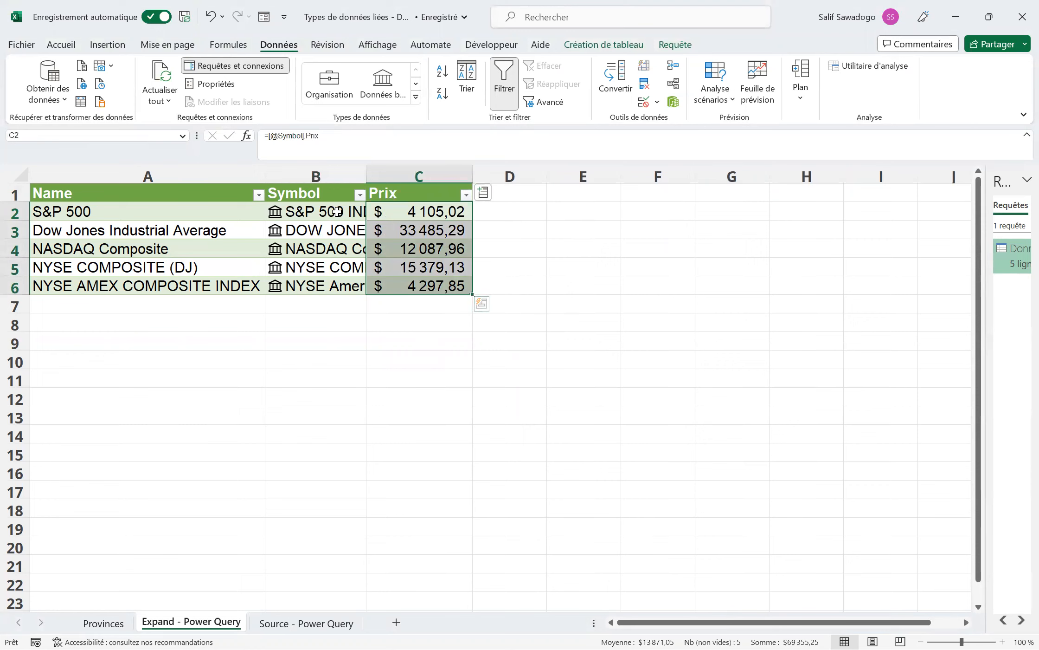
Step: Add the Haut field of the Symbol data type as another table column and widen it
{"action": "left_click", "coordinate": [354, 216]}
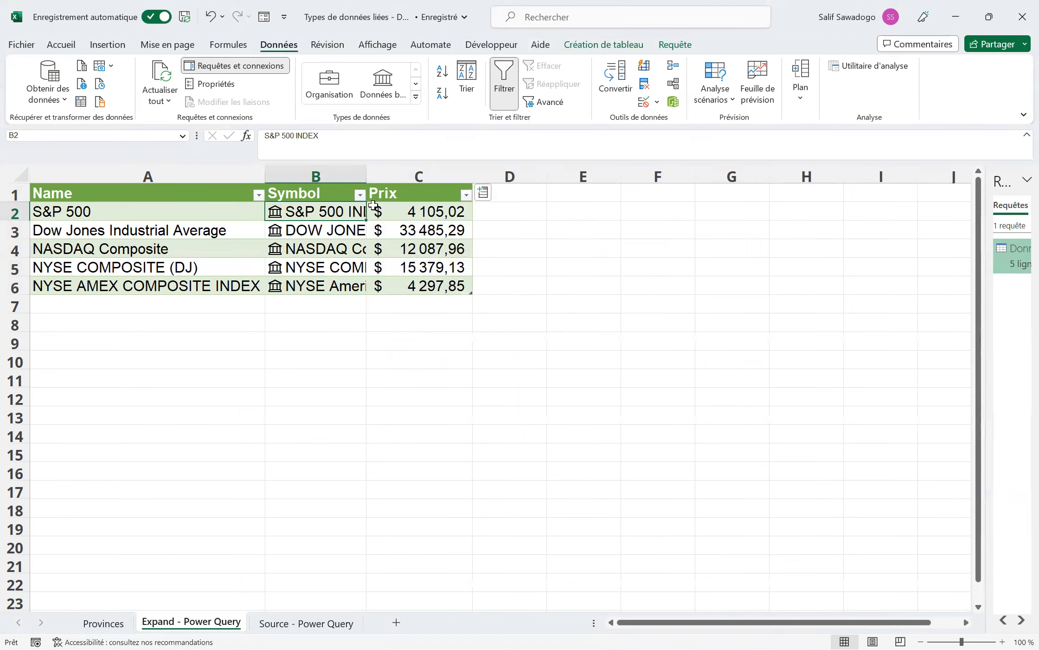
{"action": "left_click_drag", "start_coordinate": [338, 211], "coordinate": [339, 286]}
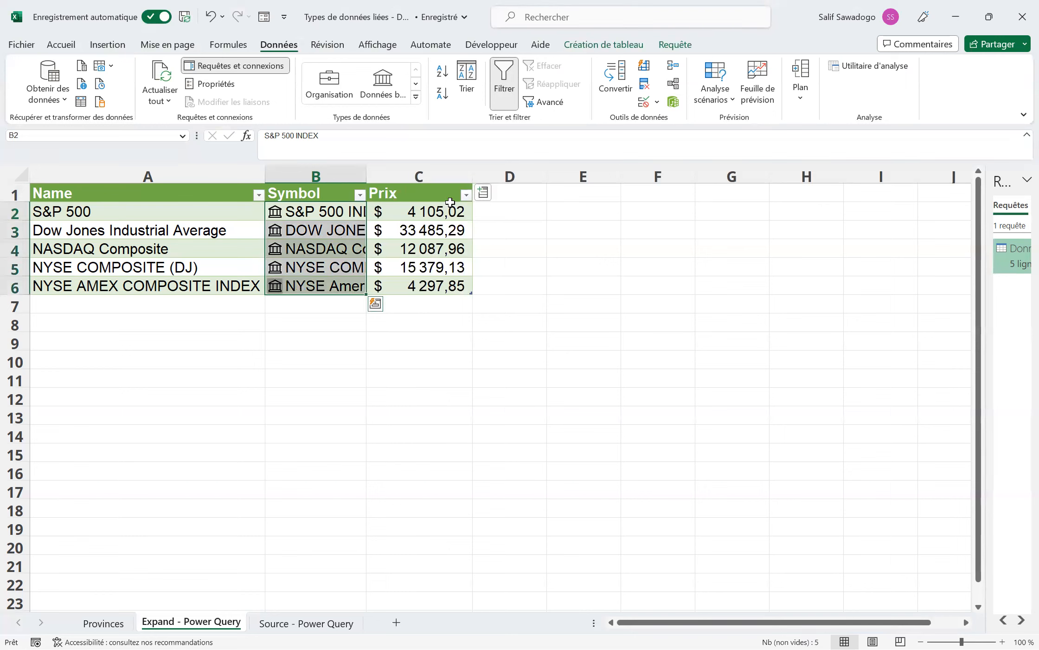
{"action": "left_click", "coordinate": [483, 199]}
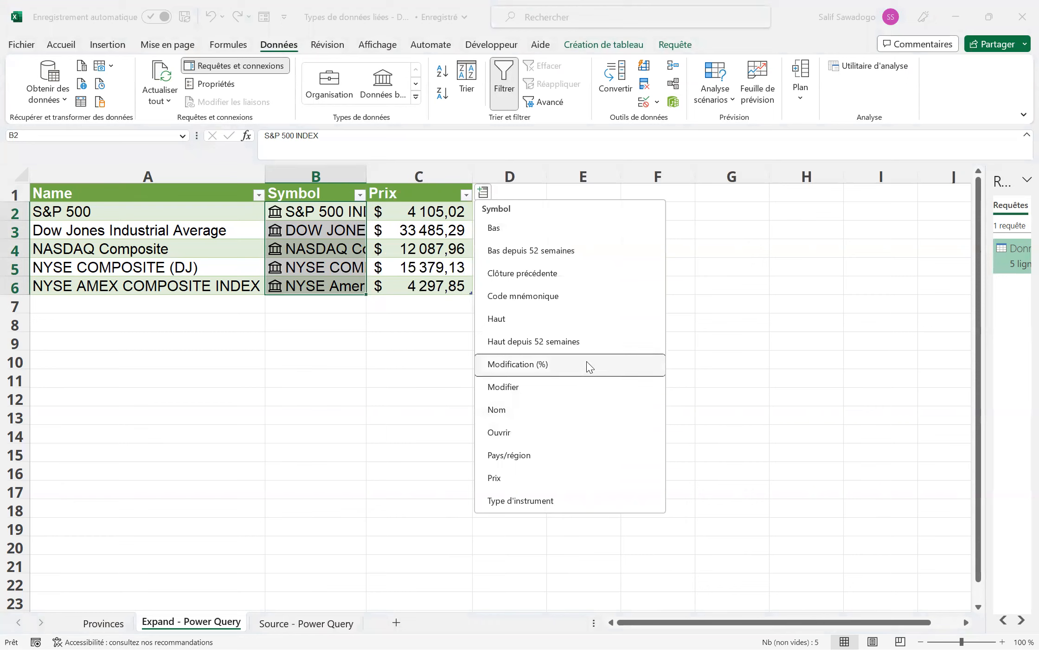
{"action": "left_click", "coordinate": [535, 321]}
{"action": "left_click_drag", "start_coordinate": [541, 179], "coordinate": [560, 234]}
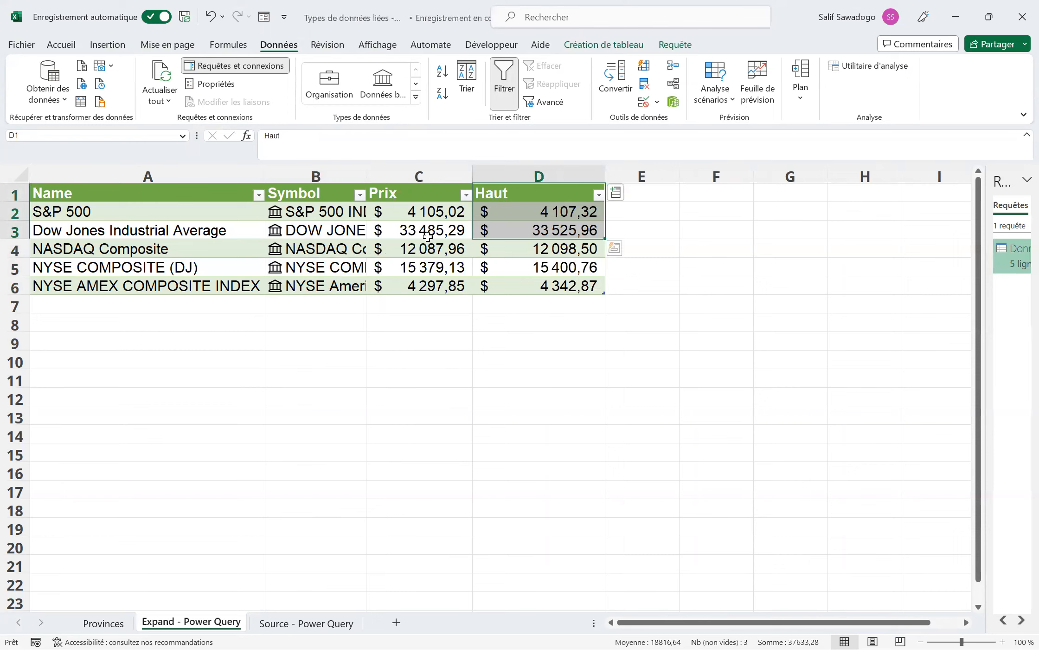
{"action": "left_click_drag", "start_coordinate": [316, 212], "coordinate": [322, 290]}
{"action": "left_click_drag", "start_coordinate": [413, 209], "coordinate": [567, 278]}
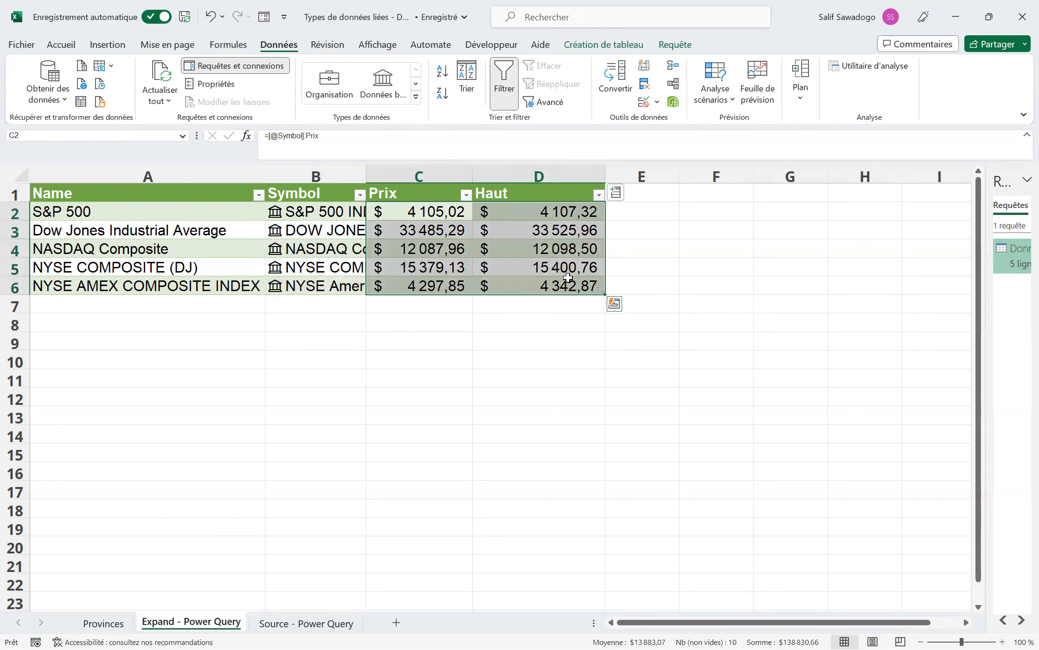